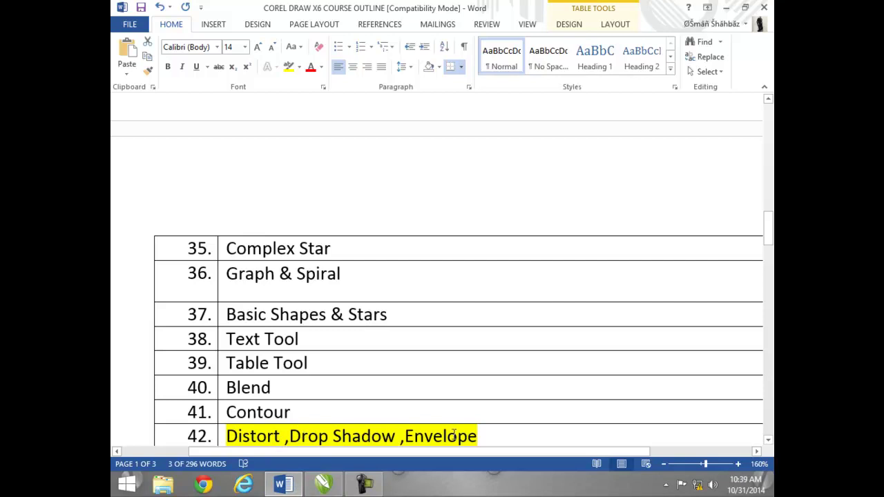
Step: Switch from the Word course outline to CorelDRAW and activate the Distort tool
left_click(283, 483)
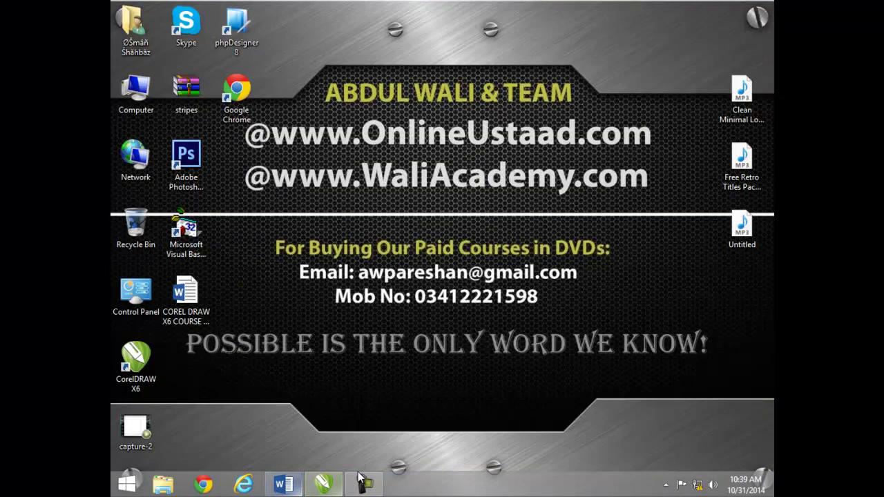
left_click(324, 482)
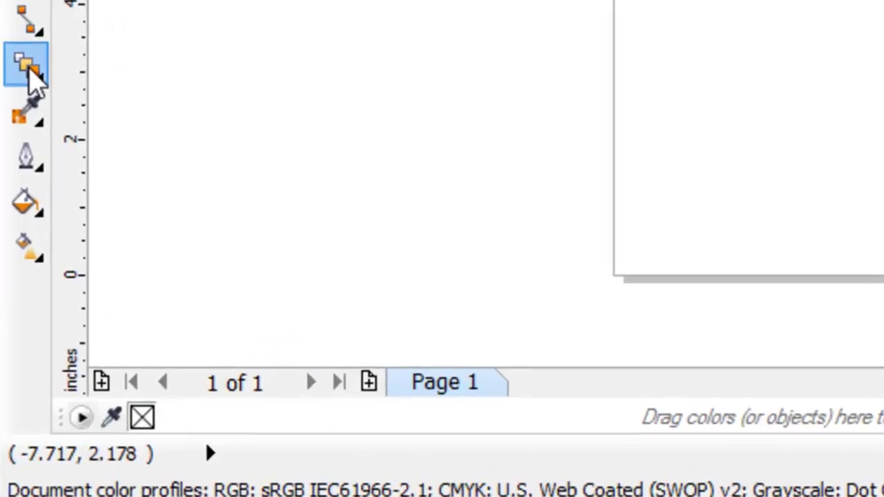
left_click(122, 308)
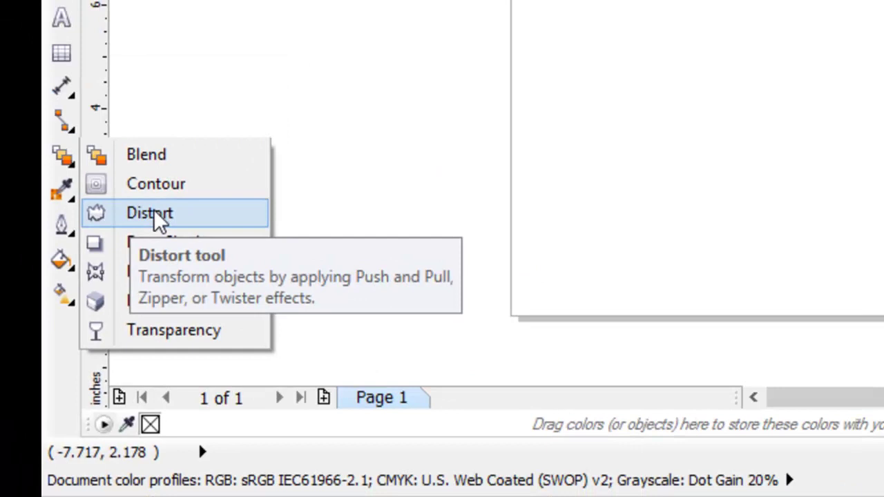
left_click(141, 145)
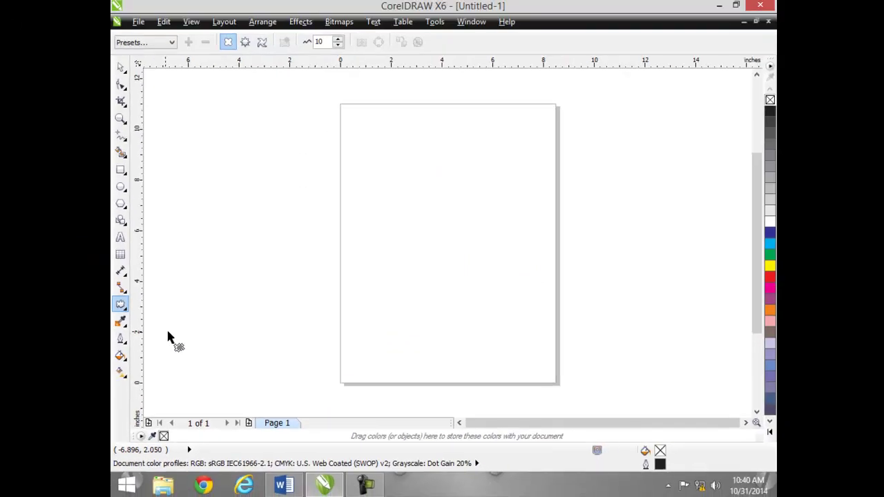
Step: Draw a rectangle about 4 inches wide and 3.8 inches high on the page
left_click(121, 171)
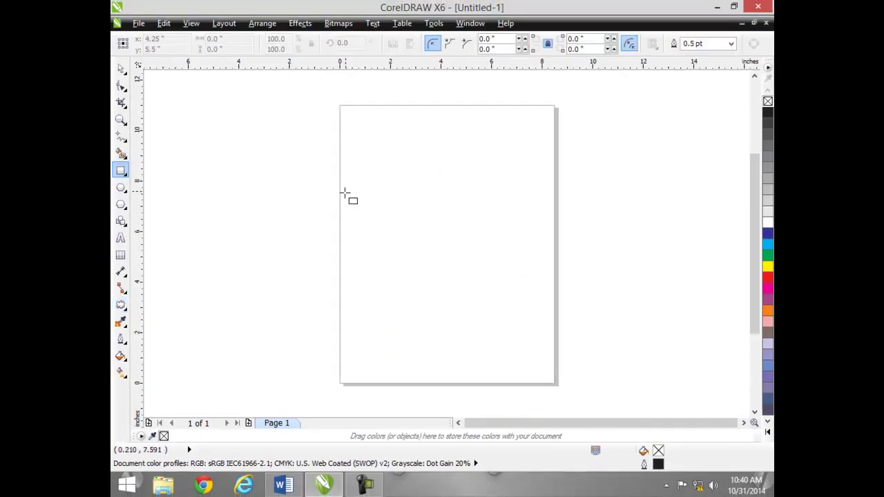
left_click_drag(376, 185, 477, 280)
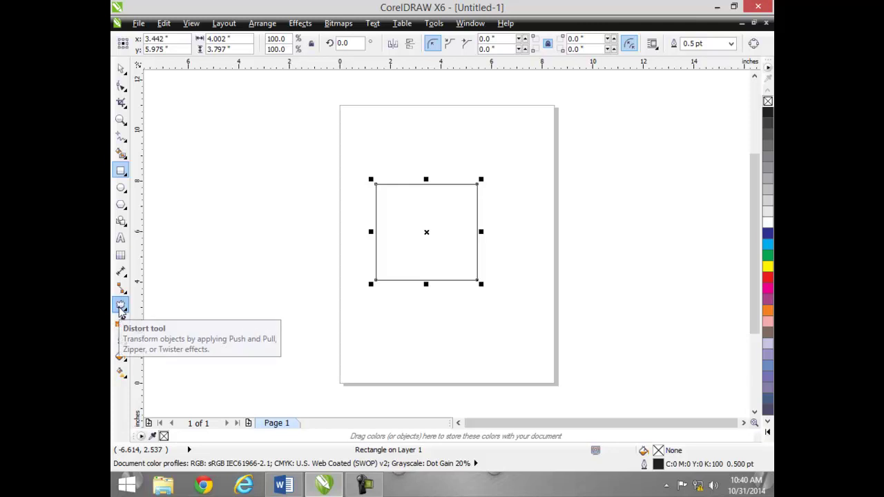
Step: Try a freehand push and pull distortion with an amplitude of about -107 on the rectangle, and clear the distortion
left_click(121, 308)
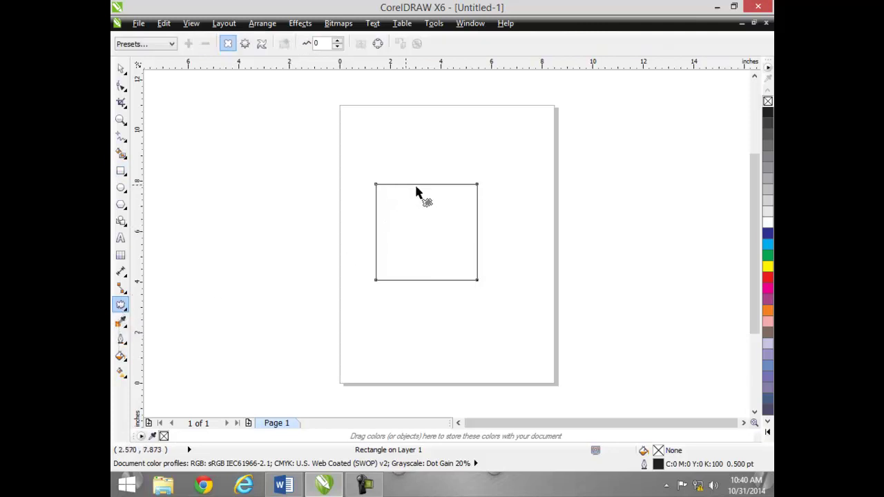
left_click_drag(418, 184, 375, 225)
left_click_drag(392, 265, 381, 235)
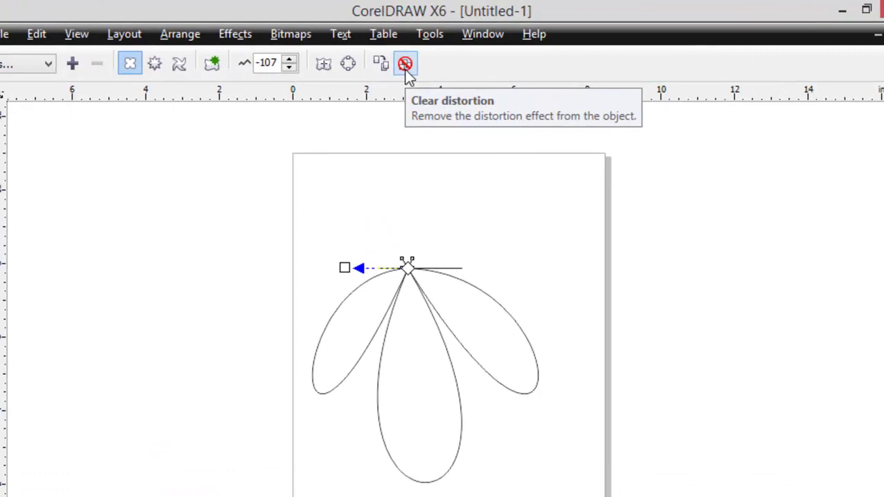
left_click(406, 66)
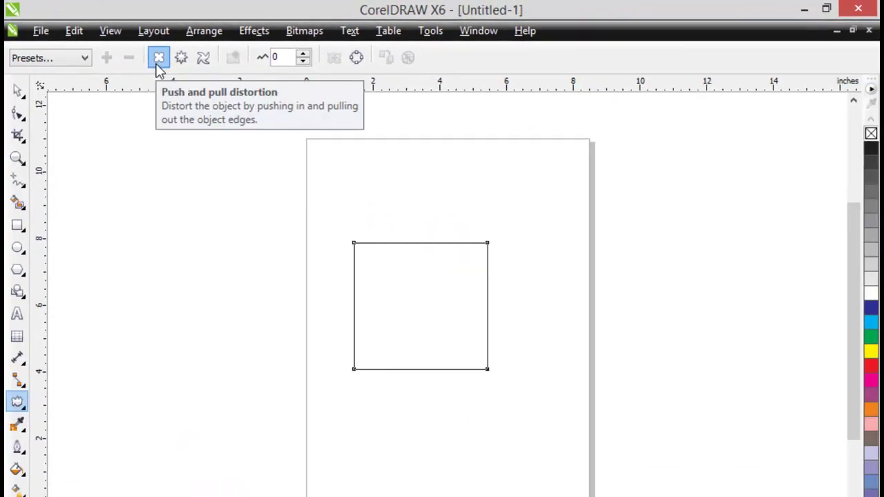
Step: Apply the Stamp distortion preset to the rectangle and pull its outline sideways from the distortion centre
left_click(80, 61)
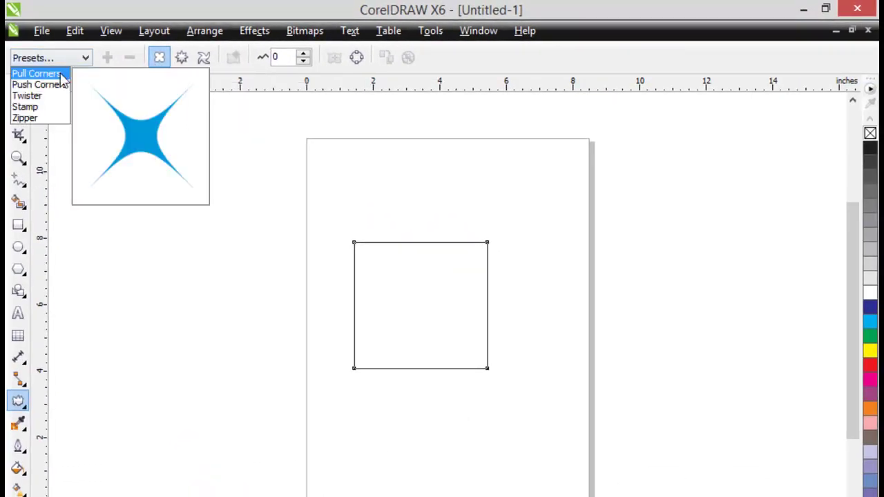
left_click(46, 109)
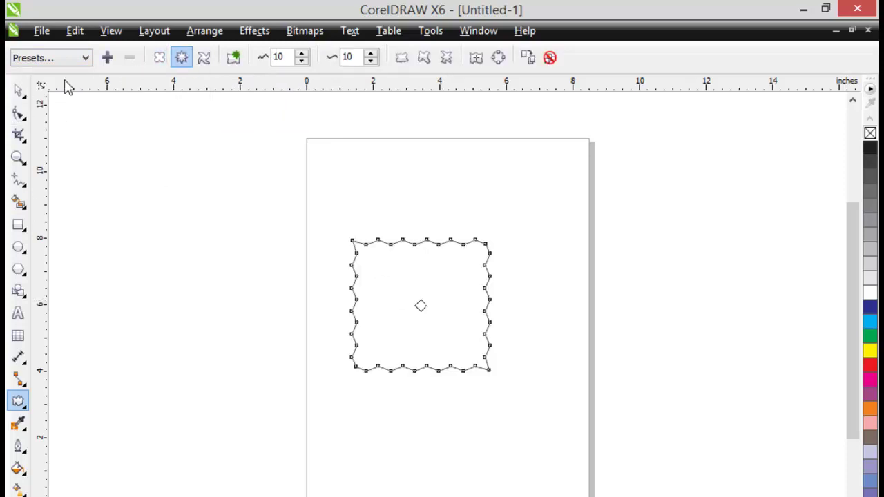
left_click_drag(419, 306, 473, 302)
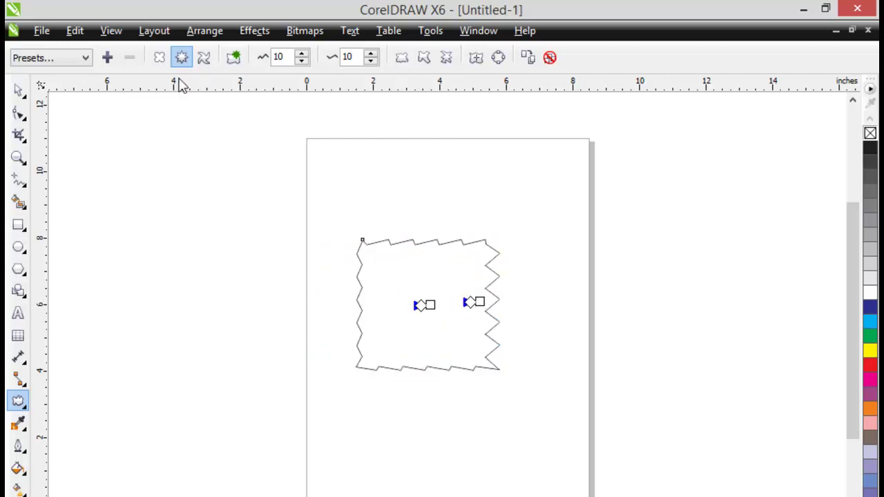
Step: Apply the Zipper distortion preset to the shape and extend it diagonally down past the page's left edge with amplitude 100 and frequency 5
left_click(75, 58)
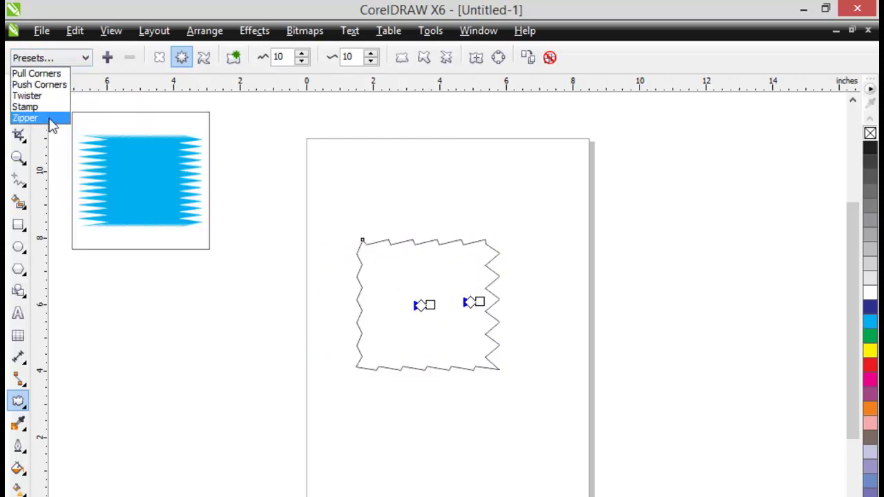
left_click(48, 118)
left_click_drag(381, 304, 187, 368)
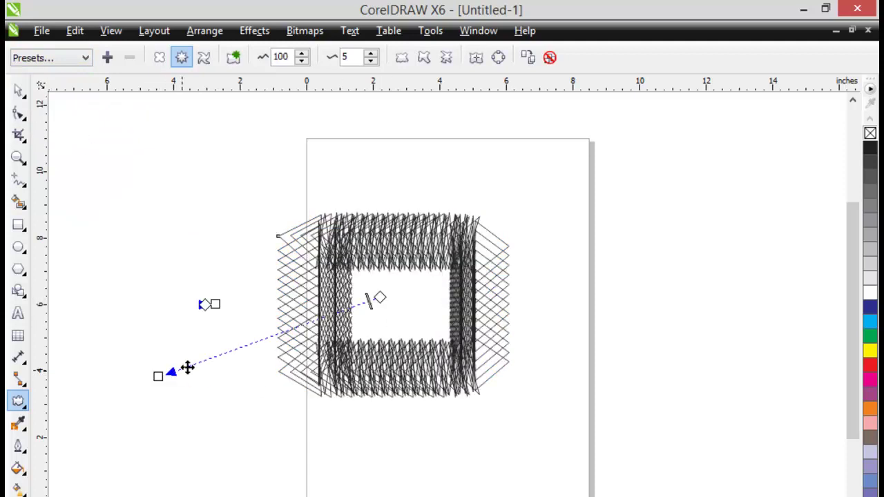
Step: Apply the Pull Corners and Push Corners distortion presets to the shape and deselect it
left_click(76, 58)
left_click(43, 72)
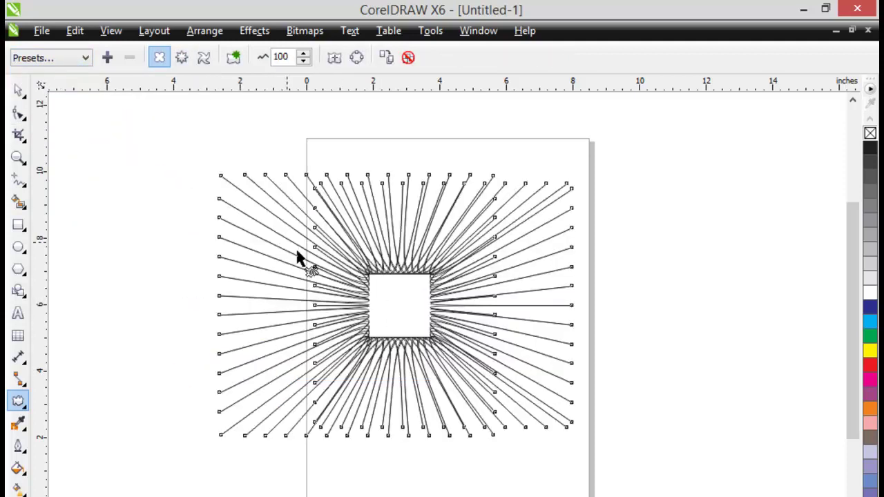
left_click(43, 61)
left_click(38, 85)
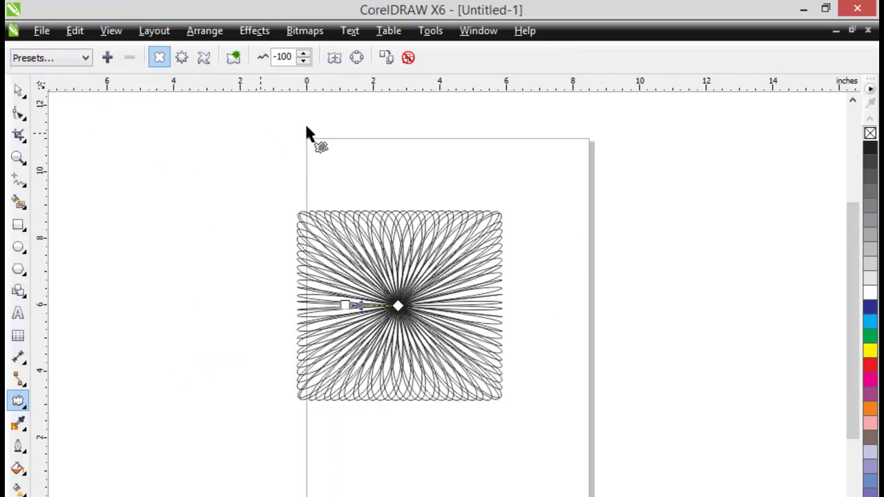
key("space")
left_click(233, 283)
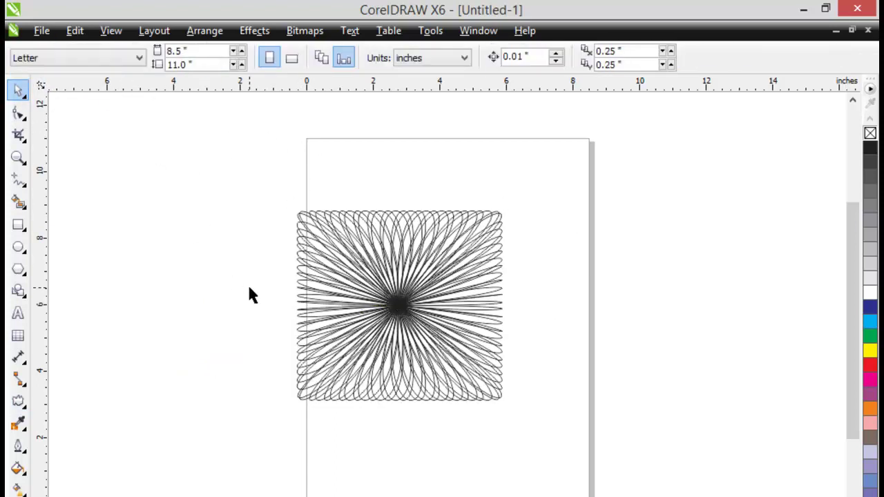
Step: Undo all the preset distortions back to the plain rectangle
key("ctrl+z")
key("ctrl+z")
key("ctrl+z")
key("ctrl+z")
key("ctrl+z")
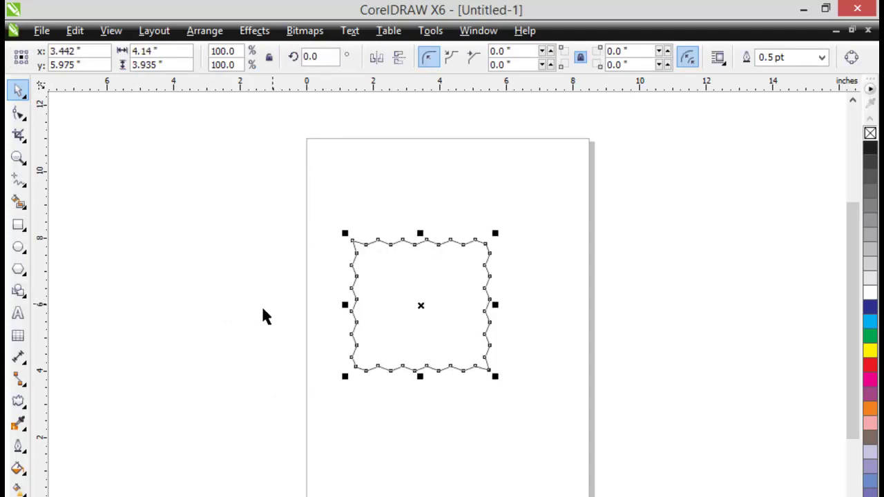
key("ctrl+z")
Step: Apply a zipper distortion with amplitude 100 and frequency 5 to the rectangle, extending it towards the page's upper right corner
left_click(18, 401)
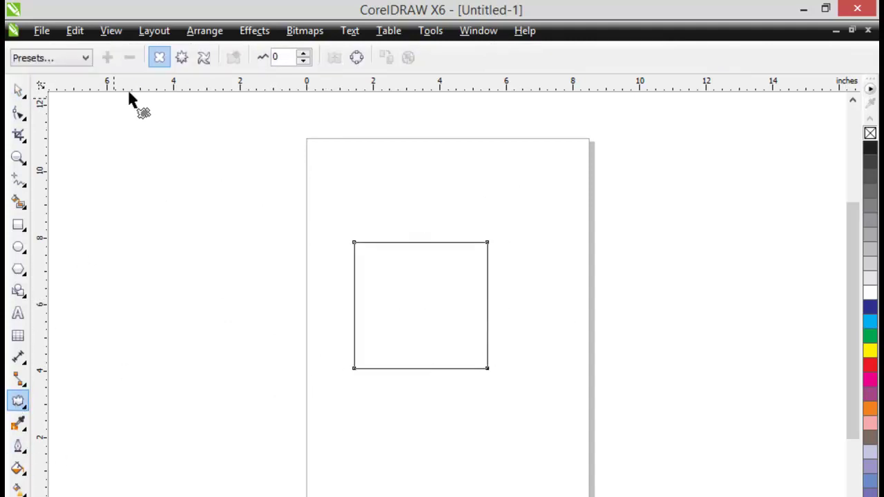
left_click(182, 58)
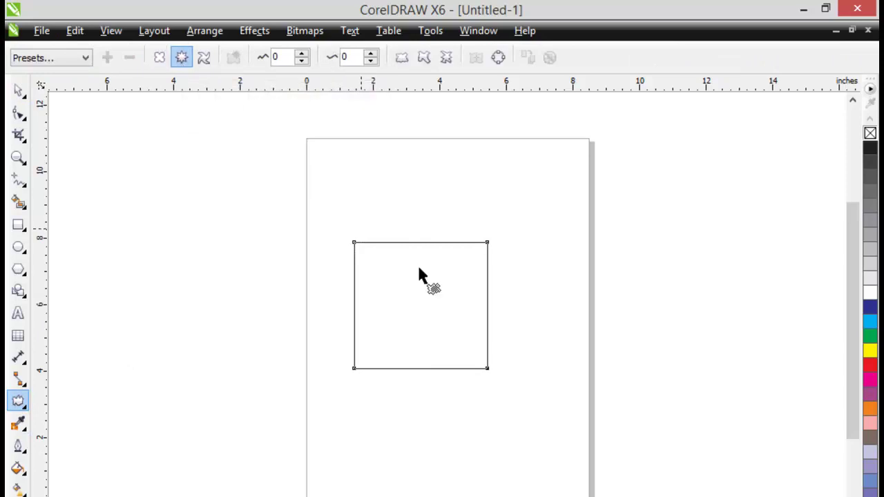
left_click_drag(445, 300, 275, 314)
left_click_drag(236, 265, 570, 196)
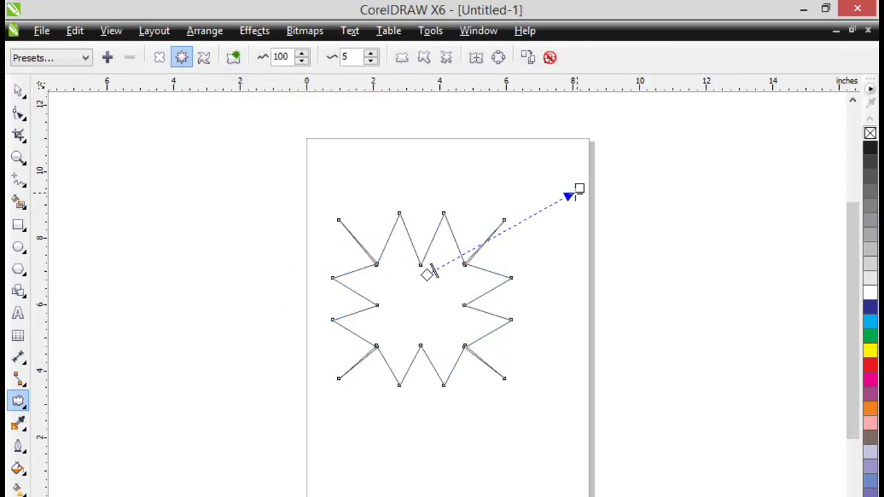
Step: Raise the zipper frequency to about 21 and twist the shape with a clockwise twister distortion
left_click_drag(431, 271, 458, 257)
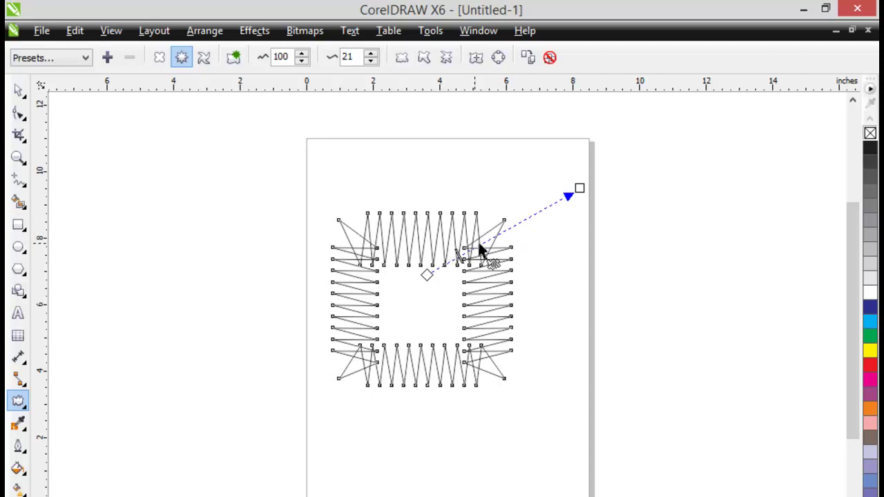
left_click(203, 58)
left_click_drag(469, 230, 605, 192)
left_click_drag(534, 215, 517, 220)
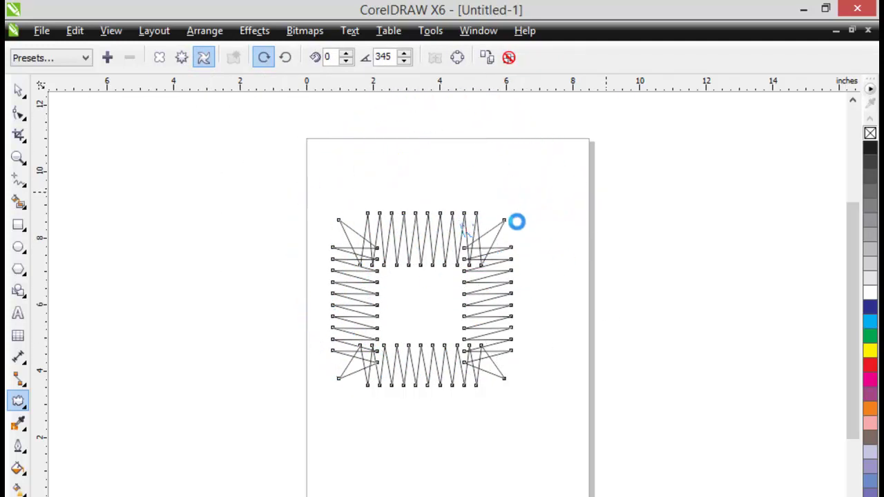
left_click(18, 94)
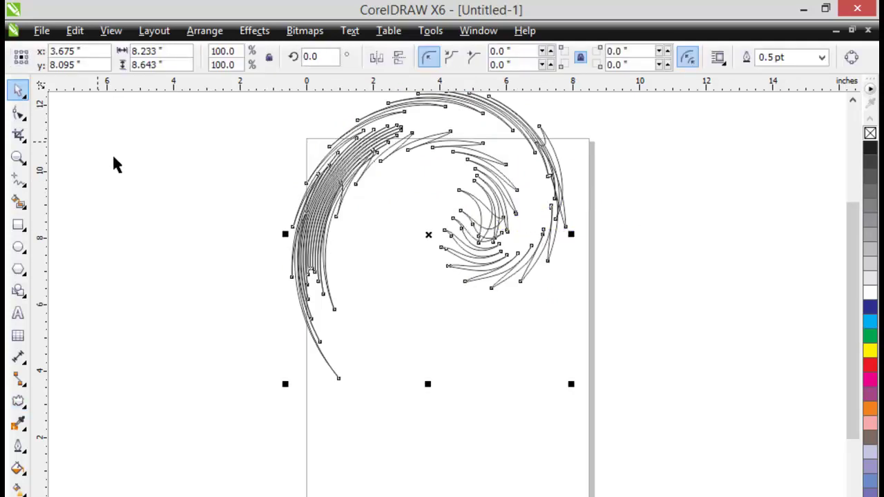
left_click(250, 239)
Step: Undo the twister distortion and the zipper frequency increase
key("ctrl+z")
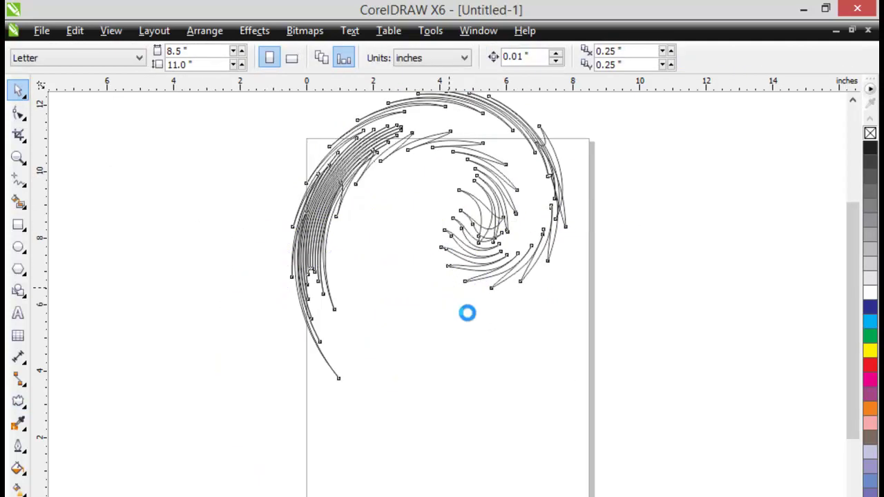
left_click(607, 330)
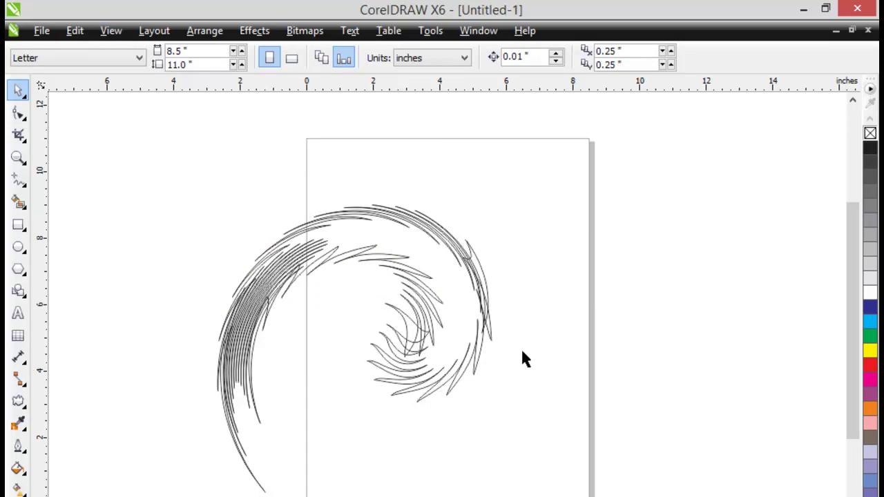
key("ctrl+z")
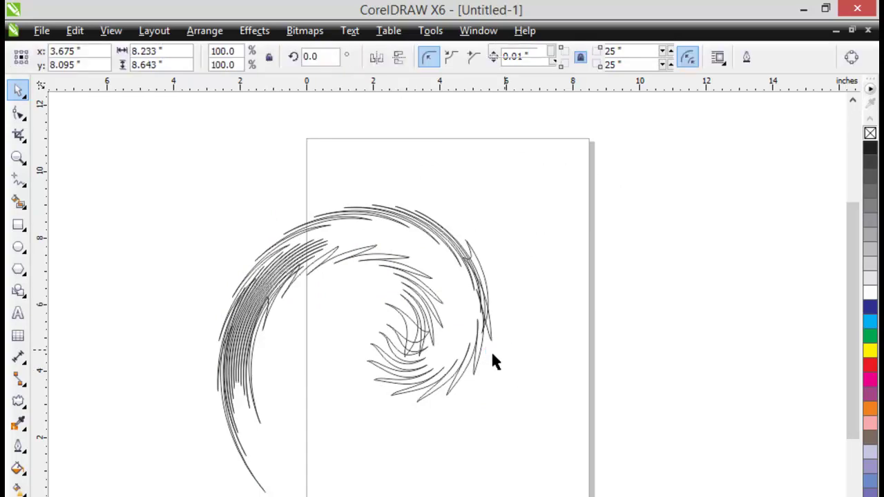
key("ctrl+z")
key("ctrl+z")
key("ctrl+z")
key("ctrl+z")
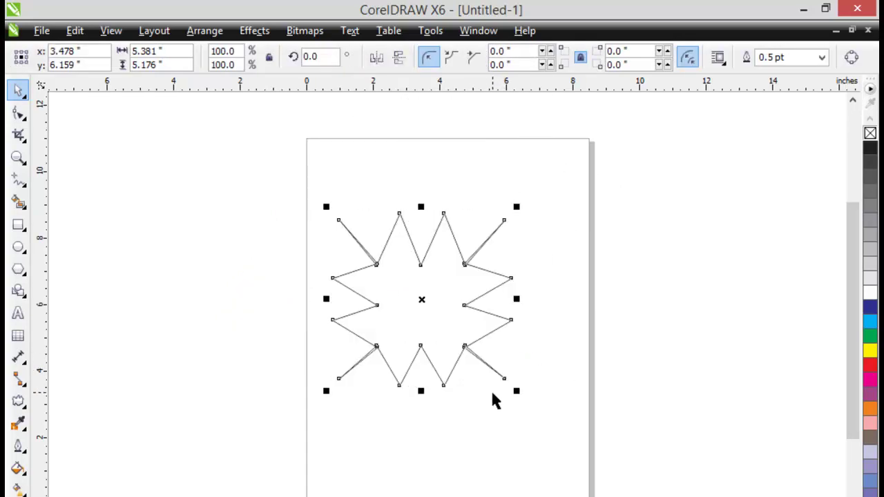
Step: Add two clockwise twister distortions to the zipper shape, the second with an additional angle of about 135 degrees
left_click(18, 401)
left_click_drag(426, 310, 479, 194)
left_click_drag(541, 304, 554, 330)
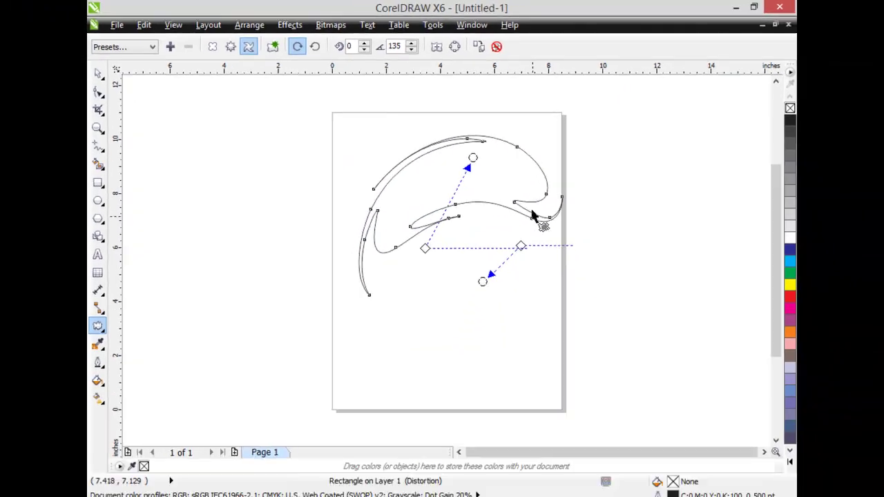
Step: Try further freehand twister distortions on the twisted shape and undo them
left_click_drag(522, 254, 517, 185)
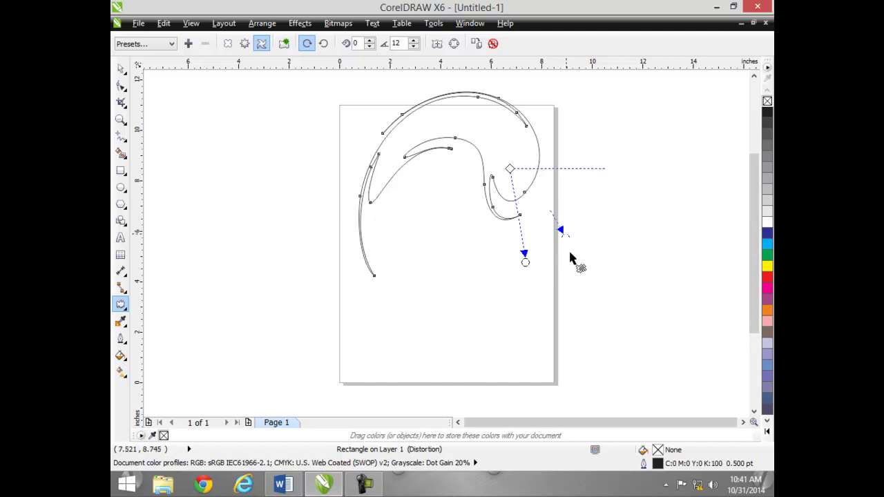
left_click_drag(570, 258, 397, 138)
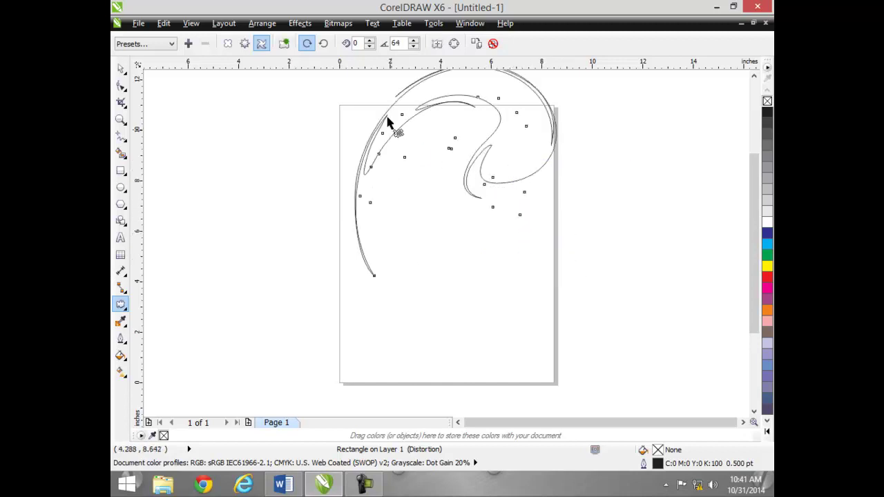
key("ctrl+z")
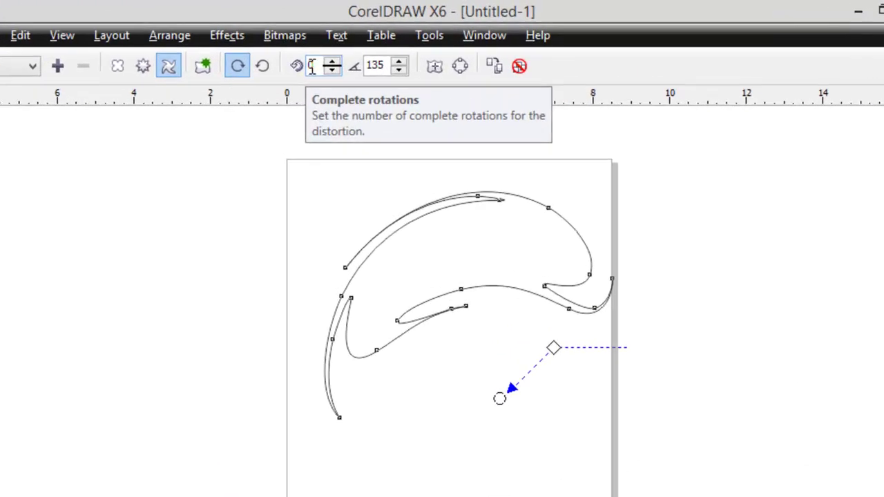
Step: Try 9 complete rotations for the twister distortion and undo the change
left_click(311, 66)
type("10")
key("Return")
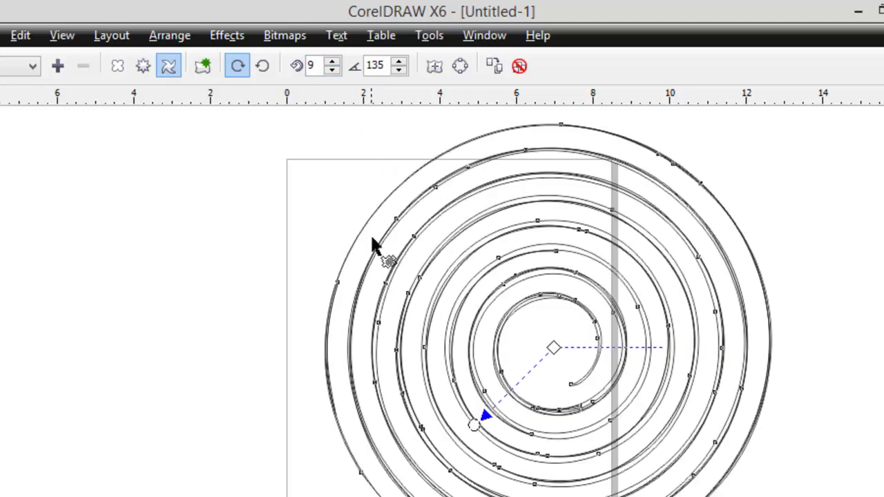
key("ctrl+z")
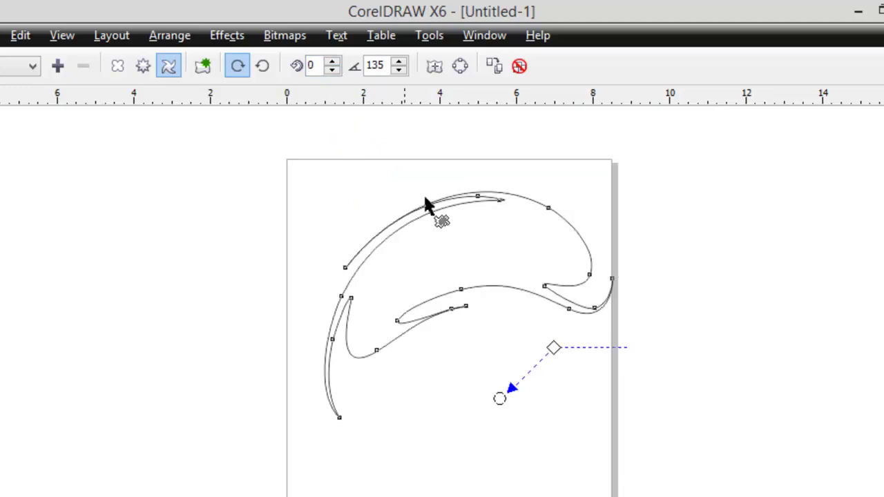
Step: Try additional twister angles of 50, 150 and 250 degrees on the distorted shape
double_click(376, 65)
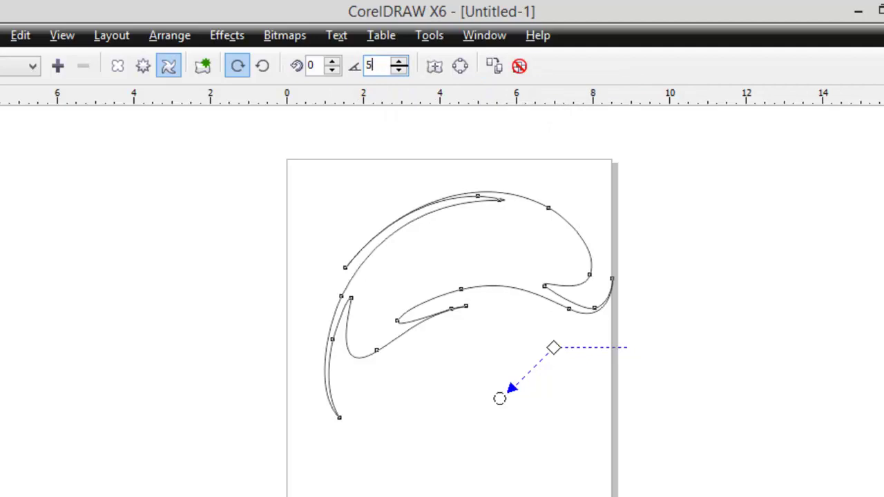
type("50")
key("Return")
double_click(373, 65)
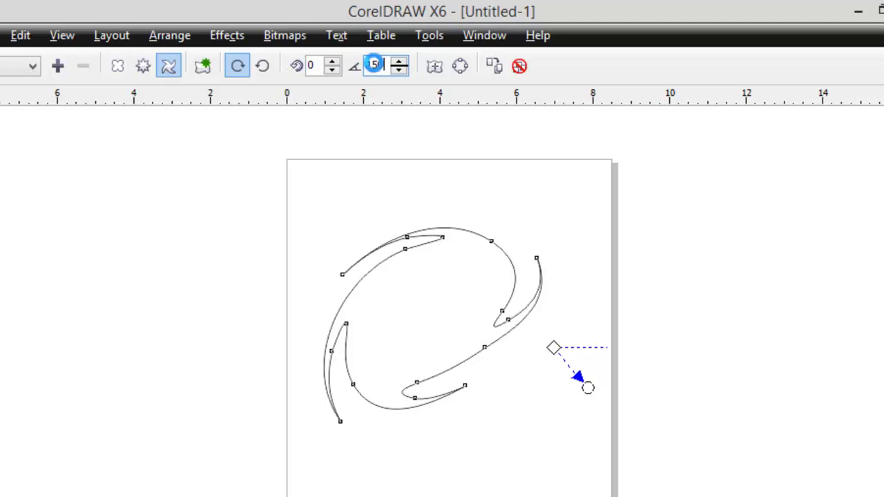
type("150")
key("Return")
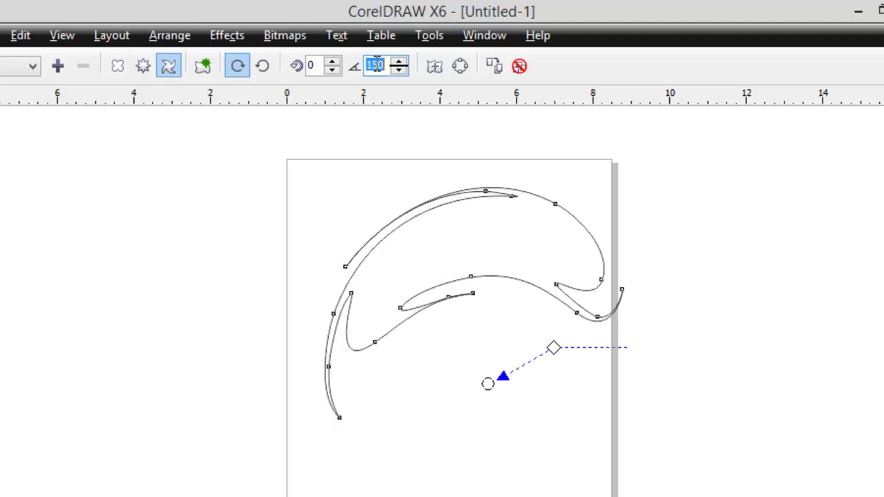
type("250")
key("Return")
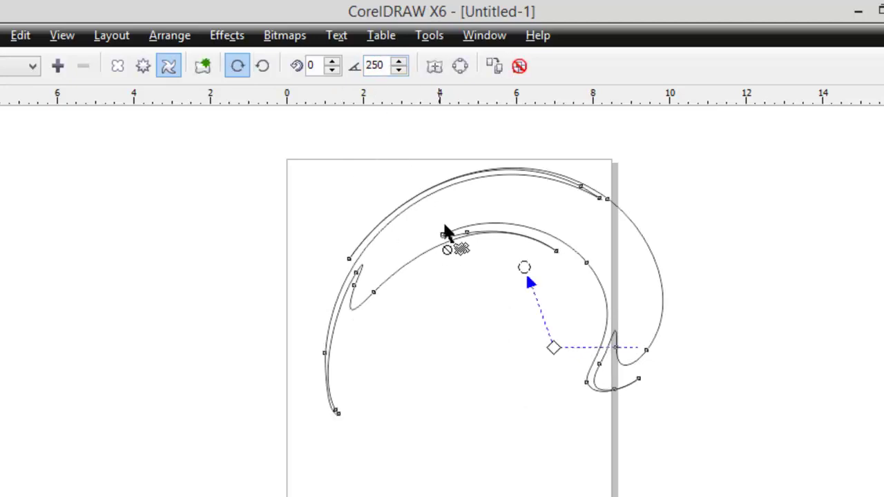
Step: Clear all distortions from the shape to restore the plain rectangle
left_click(522, 71)
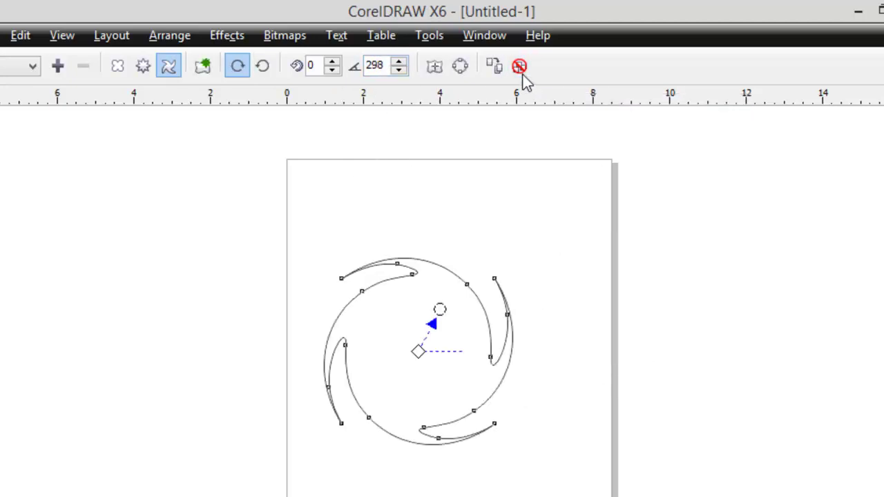
left_click(522, 72)
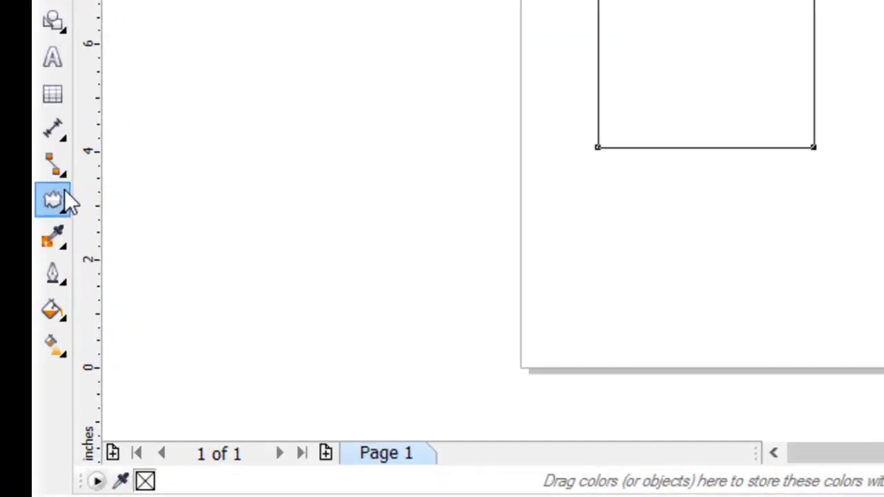
Step: Cast a drop shadow from the rectangle's top edge up and to the right at an angle of about 41 degrees
left_click(126, 306)
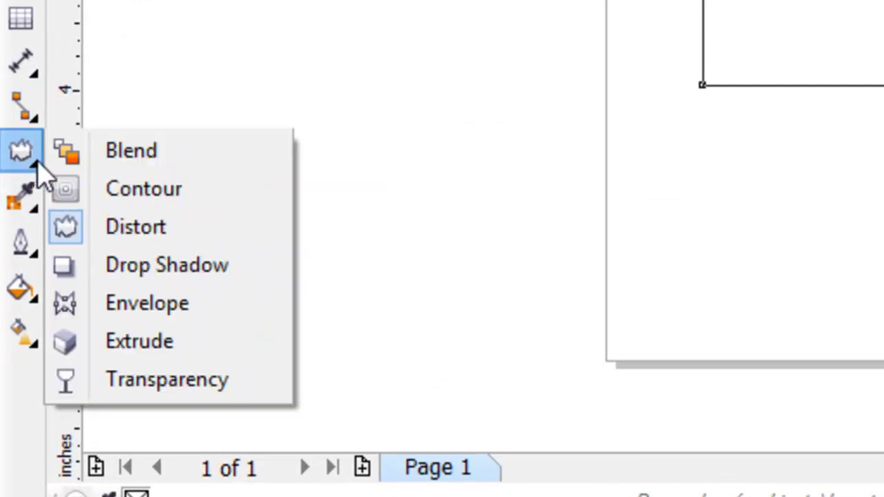
left_click(142, 271)
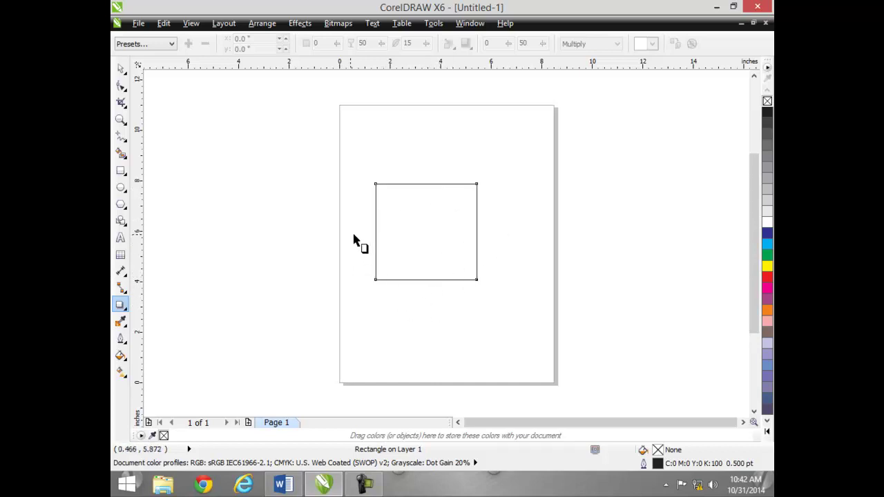
left_click_drag(429, 188, 429, 126)
left_click_drag(427, 125, 501, 118)
Step: Fill the rectangle with green, leaving its shadow unselected
left_click(121, 69)
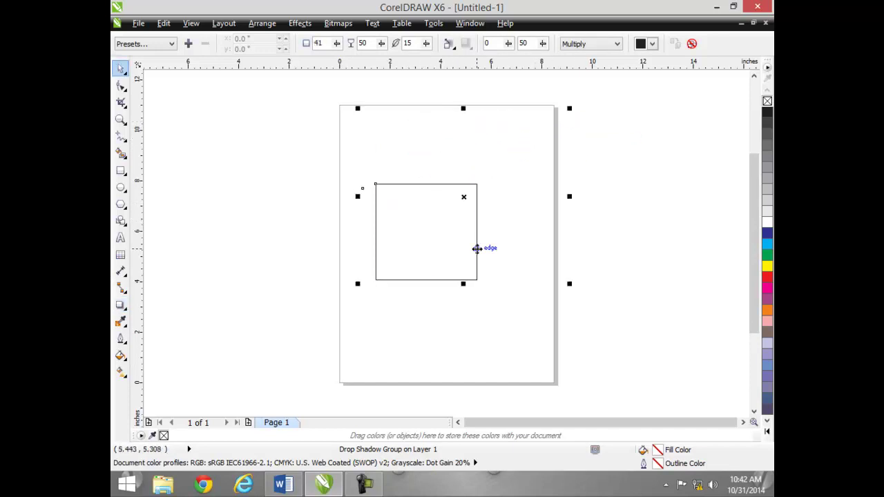
left_click(619, 351)
left_click(458, 244)
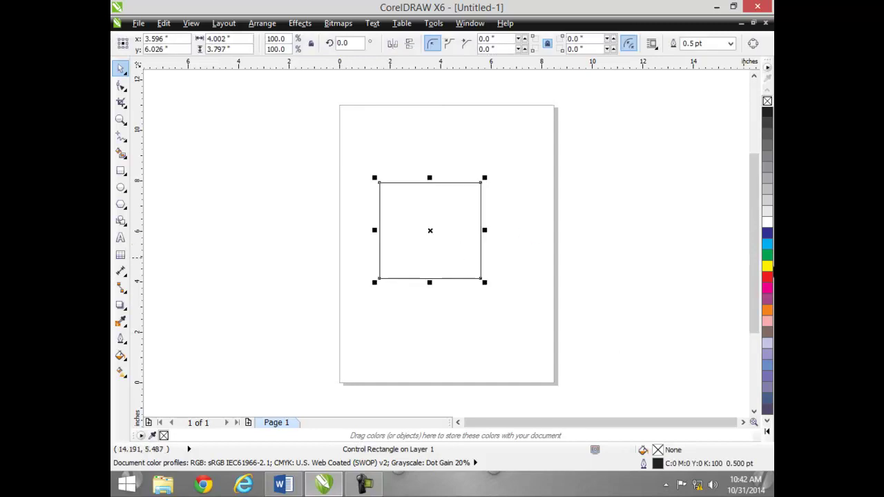
left_click(766, 257)
left_click(657, 265)
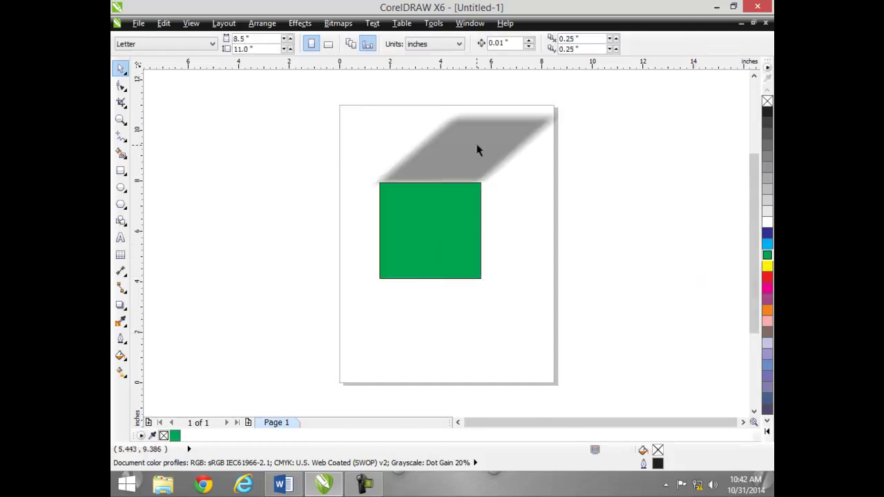
Step: Swing the top-edge drop shadow to an angle of about 142 degrees and clear the shadow
left_click(477, 151)
left_click(121, 304)
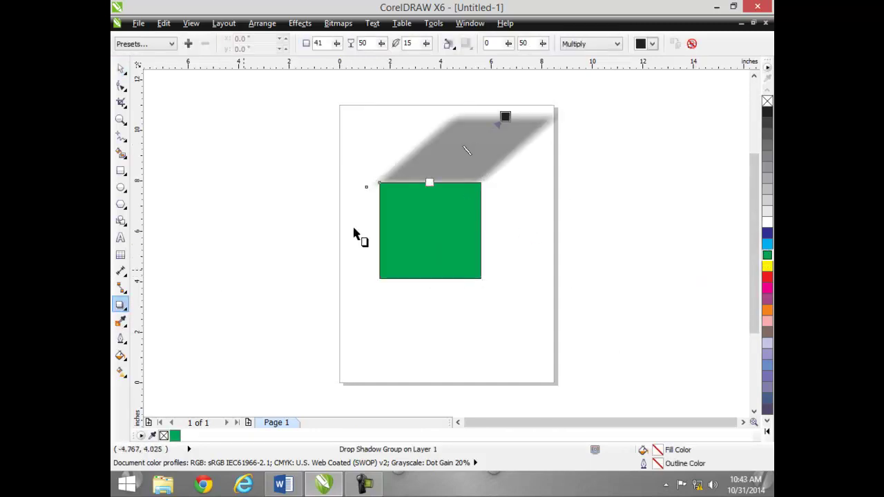
mouse_move(505, 116)
left_mouse_down()
mouse_move(617, 241)
mouse_move(623, 174)
mouse_move(460, 123)
mouse_move(359, 113)
mouse_move(341, 149)
mouse_move(393, 144)
mouse_move(390, 151)
left_mouse_up()
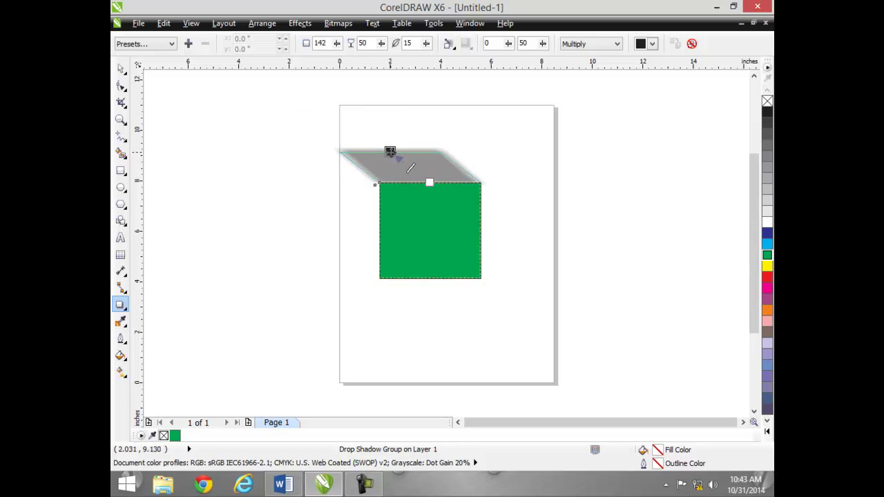
left_click(691, 43)
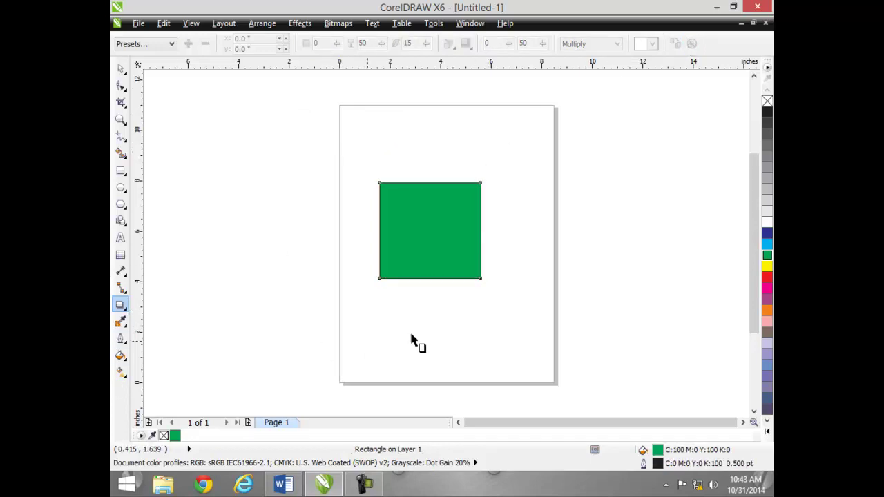
Step: Cast a new drop shadow from the green rectangle's bottom edge down and to the left at about 215 degrees
left_click_drag(425, 284, 436, 299)
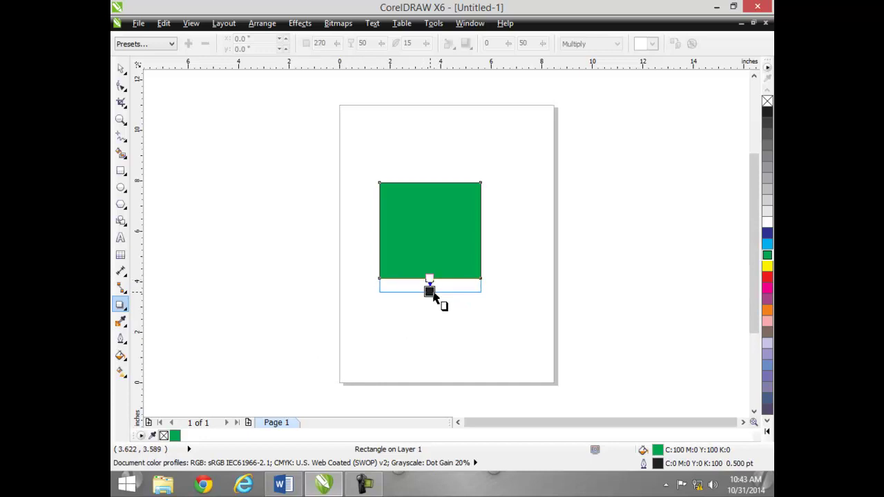
left_click_drag(430, 291, 339, 282)
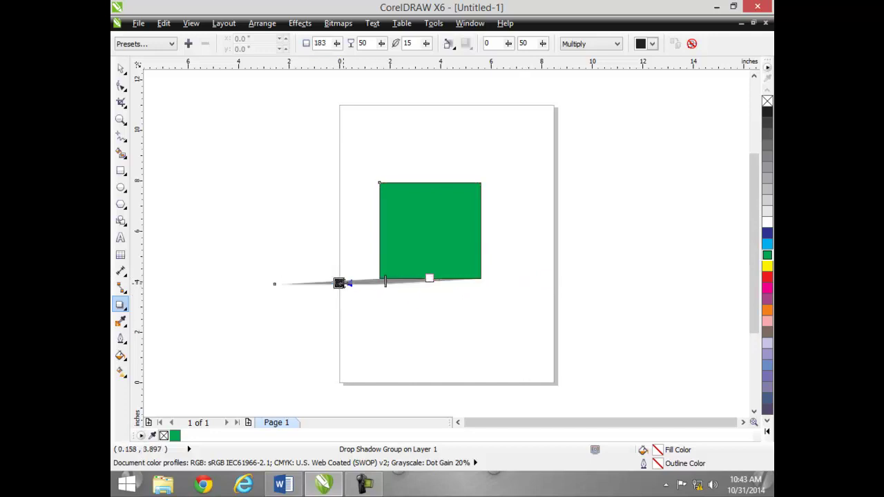
left_click_drag(317, 338, 316, 356)
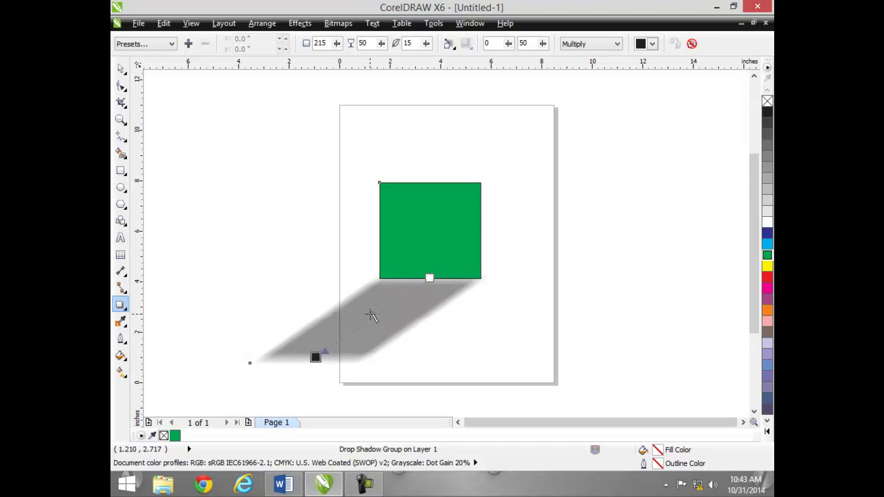
Step: Reduce the drop shadow's opacity to about 41 and stretch the shadow further to an angle of about 211 degrees
left_click_drag(355, 332, 423, 296)
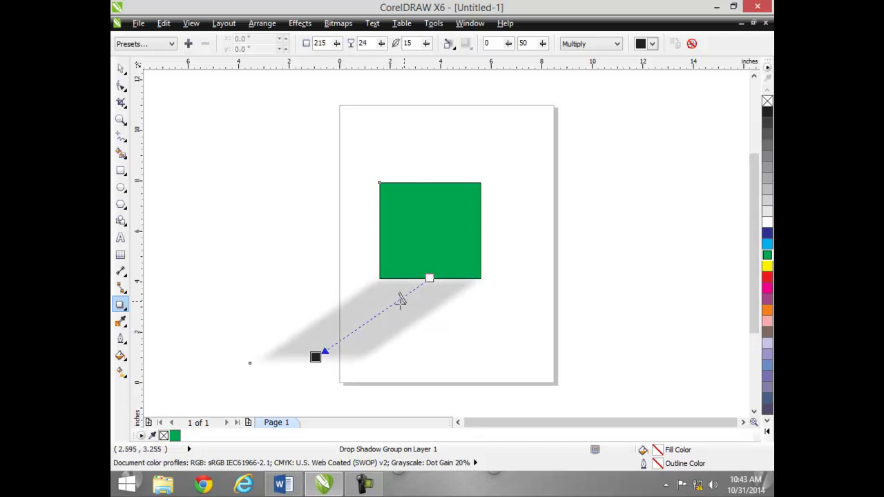
left_click_drag(343, 338, 383, 311)
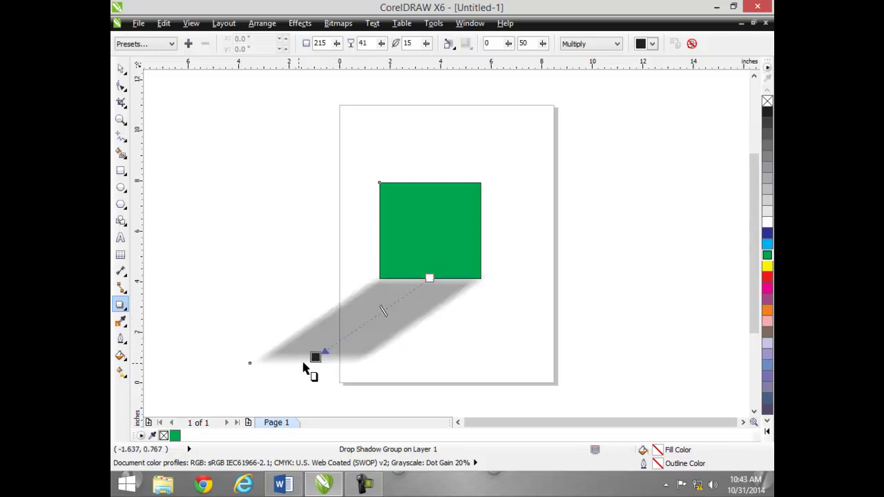
left_click_drag(315, 358, 287, 362)
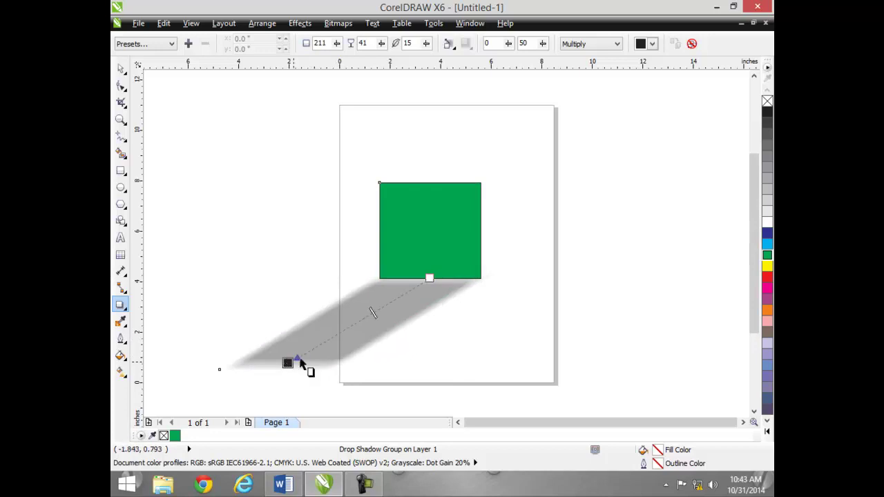
Step: Colour the drop shadow red and reduce its opacity to about 36
left_click(651, 44)
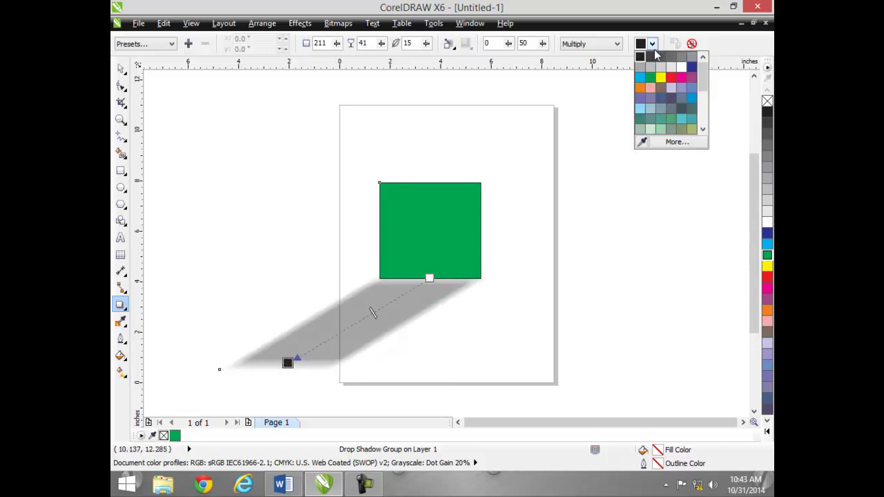
left_click(671, 78)
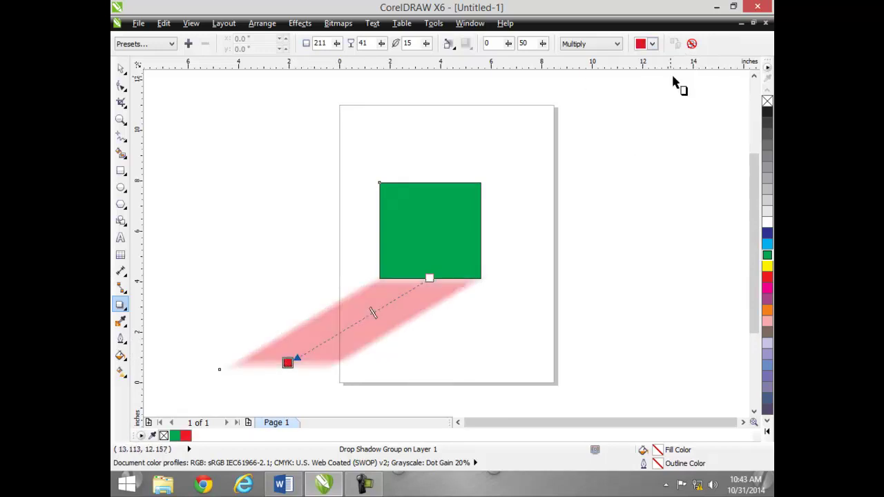
left_click_drag(326, 354, 379, 311)
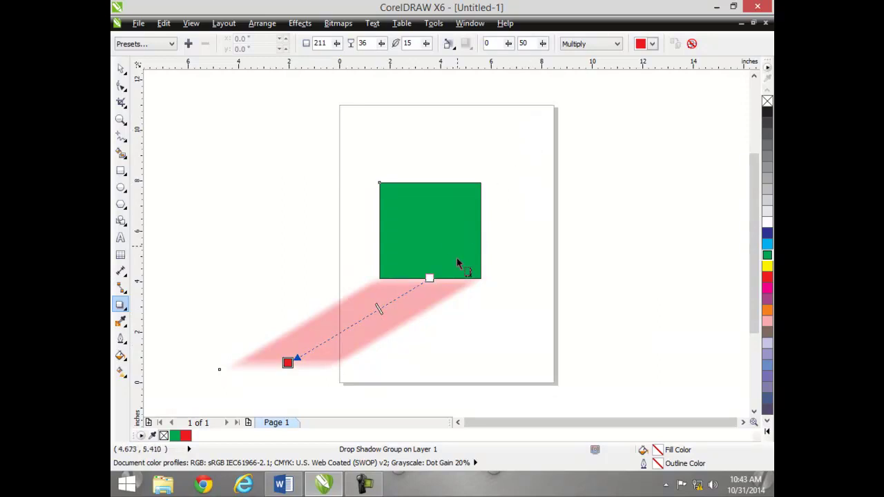
Step: Try shadow angles of about 205 and 294 degrees, and settle the shadow below the bottom edge at about 344 degrees
left_click_drag(287, 362, 307, 334)
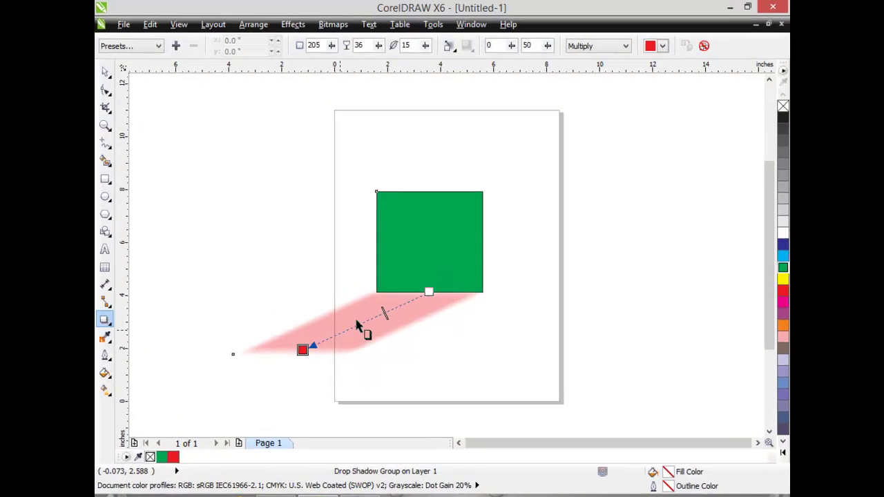
left_click_drag(288, 69, 331, 94)
left_click_drag(427, 495, 550, 451)
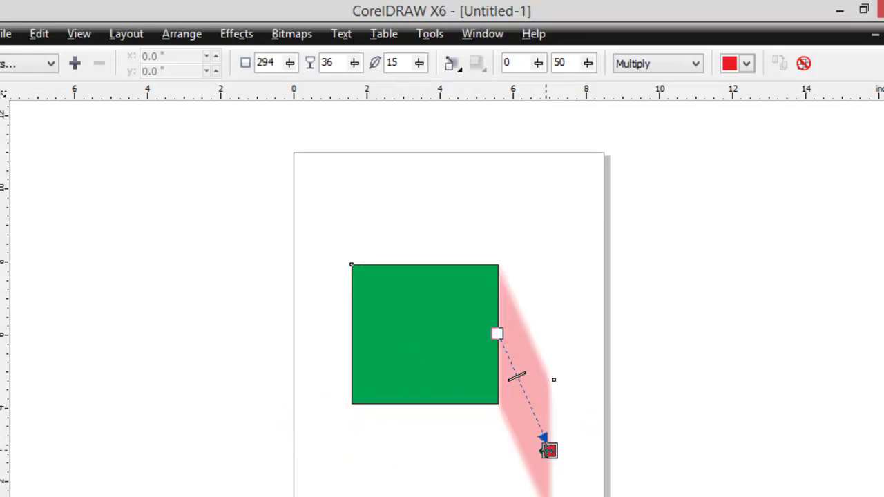
key("ctrl+z")
left_click_drag(528, 430, 647, 467)
Step: Try drop shadow opacities of 92, 76 and 28
left_click(354, 63)
left_click_drag(351, 86, 397, 86)
left_click(354, 63)
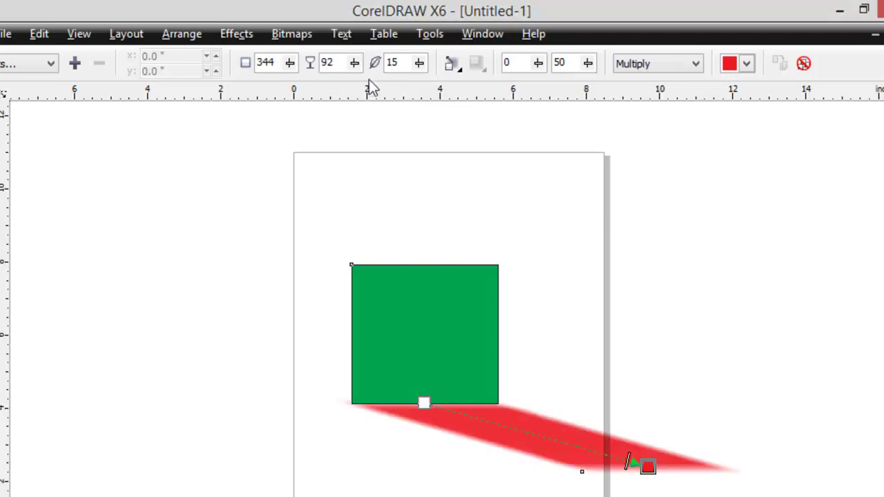
left_click(355, 64)
mouse_move(625, 461)
left_mouse_down()
mouse_move(489, 422)
mouse_move(591, 452)
left_mouse_up()
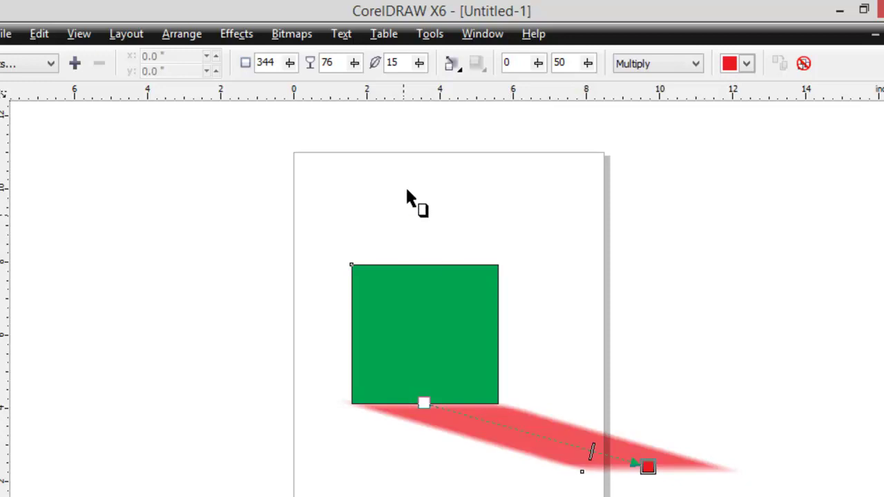
left_click(354, 63)
left_click_drag(376, 93, 350, 84)
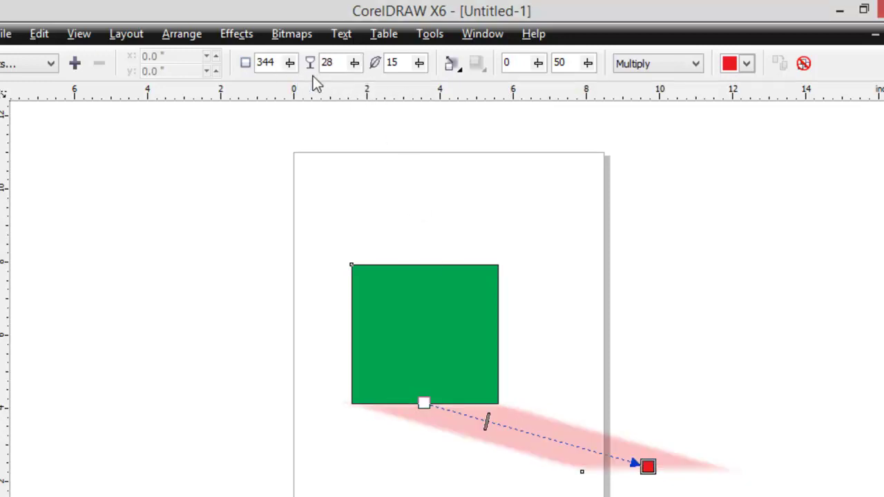
Step: Increase the shadow's feathering to 56 and on to 83, and raise its opacity to 67
left_click_drag(423, 62, 459, 82)
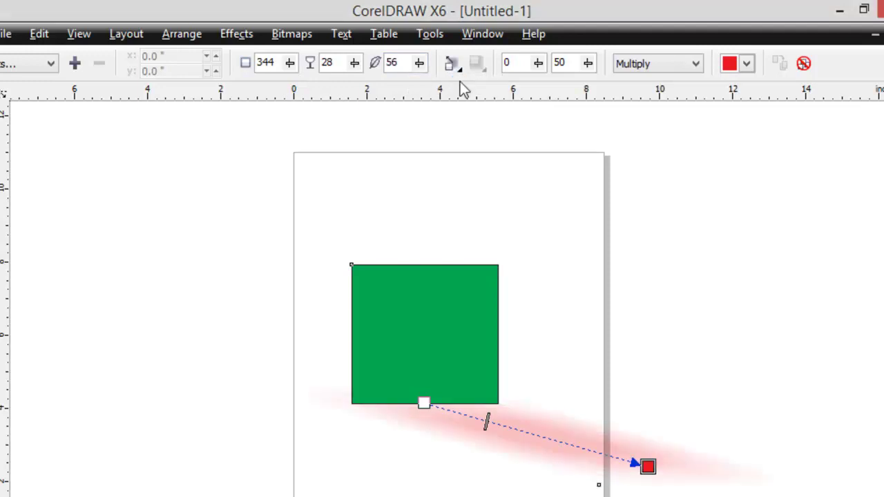
left_click_drag(418, 69, 444, 85)
left_click_drag(354, 64, 385, 75)
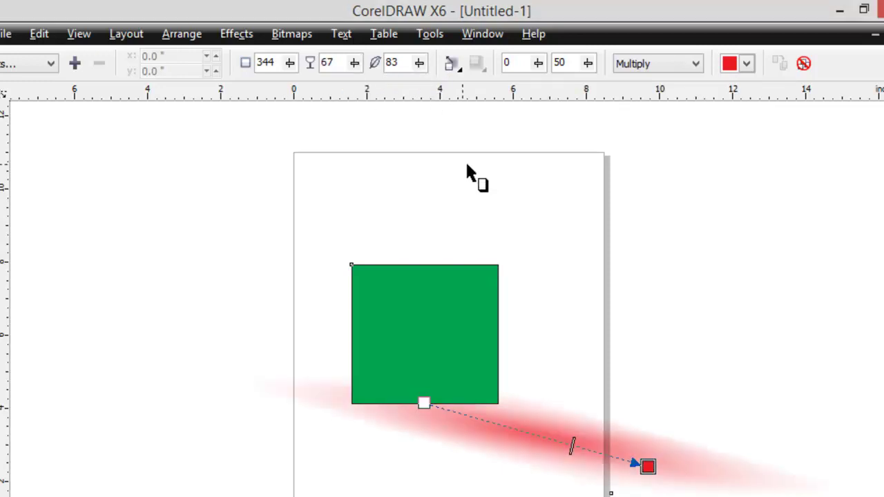
Step: Compare the Outside and Middle feathering directions on the shadow and choose Inside
left_click(459, 72)
left_click(468, 196)
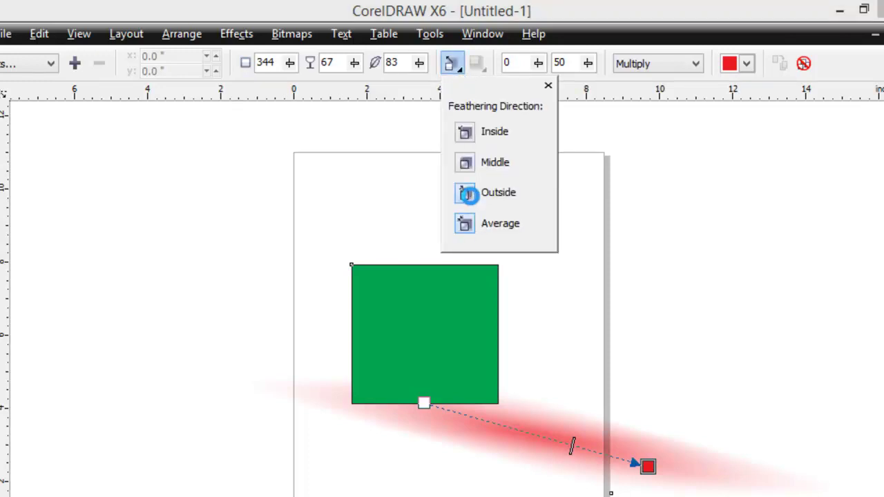
left_click(466, 163)
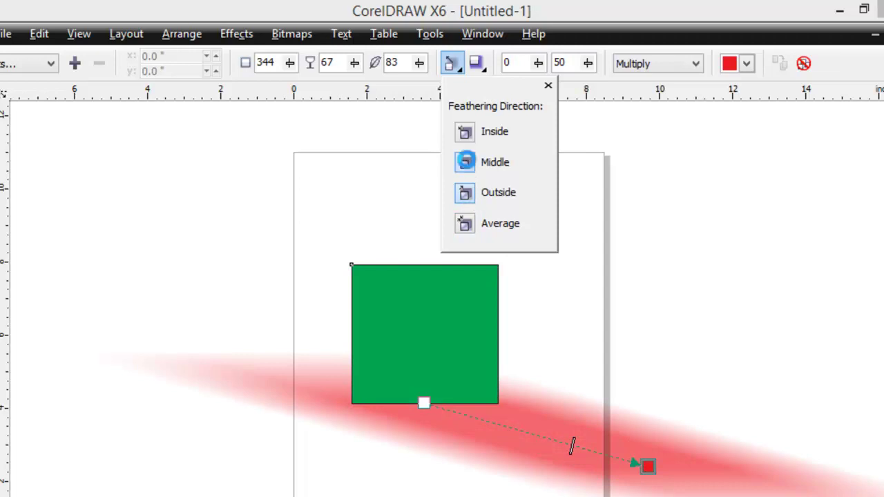
left_click(464, 134)
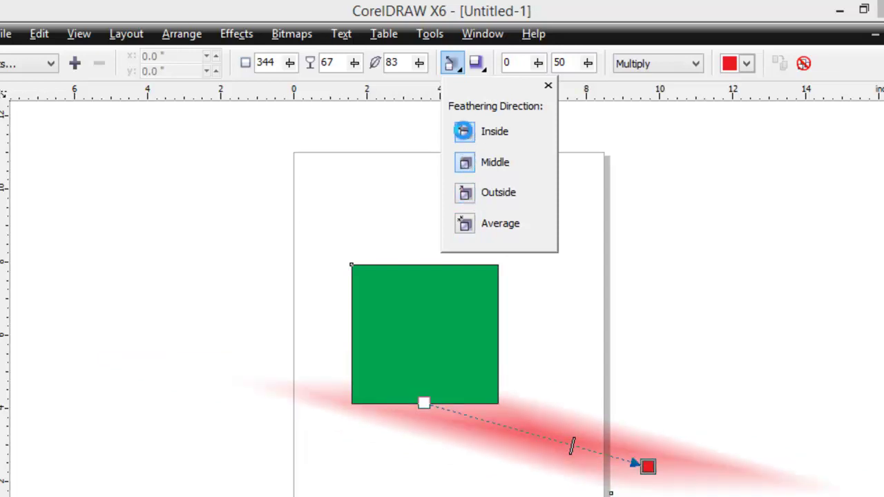
left_click(376, 156)
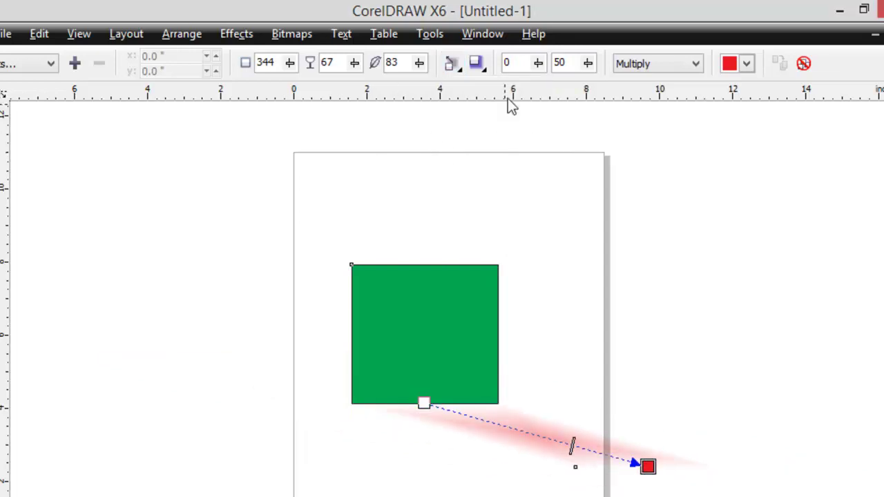
Step: Set the drop shadow's fade to 80
left_click_drag(532, 67, 580, 92)
left_click_drag(540, 67, 563, 76)
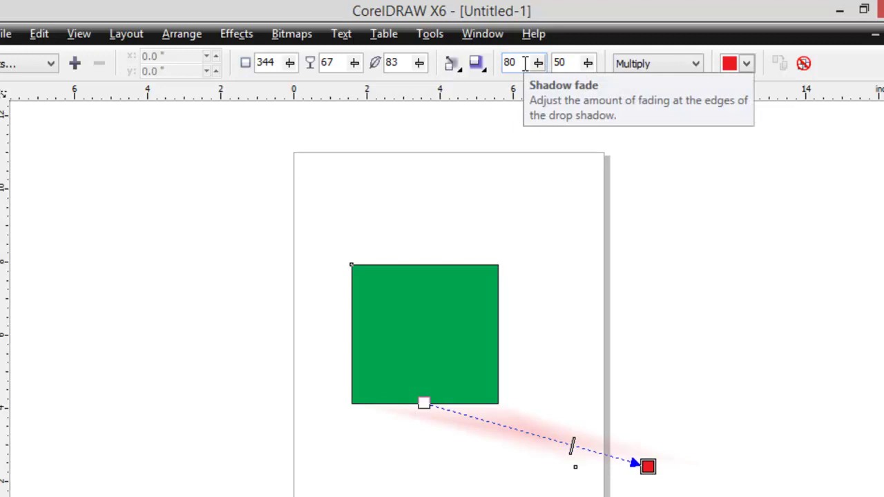
Step: Try a nearly horizontal drop shadow and its stretch setting, and recast the shadow from the green rectangle's right edge at about 313 degrees
left_click_drag(652, 466, 702, 406)
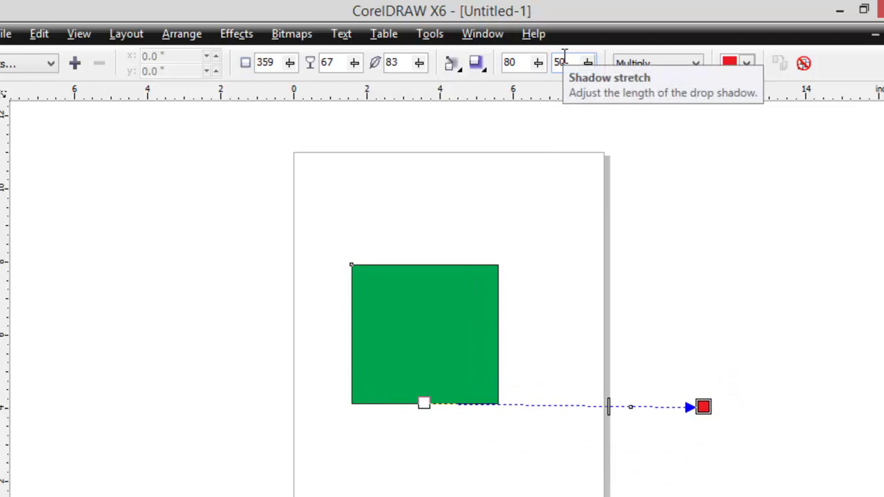
left_click_drag(587, 63, 570, 82)
left_click_drag(595, 405, 582, 420)
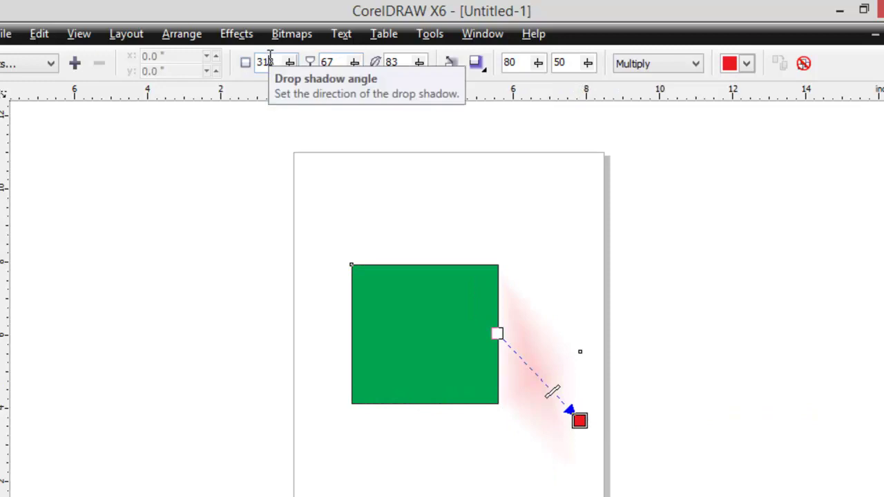
Step: Set the drop shadow's opacity to 100 and feathering to 6, and stretch the shadow farther from the rectangle
left_click_drag(354, 63, 399, 85)
left_click_drag(355, 64, 421, 74)
left_click_drag(355, 78, 355, 78)
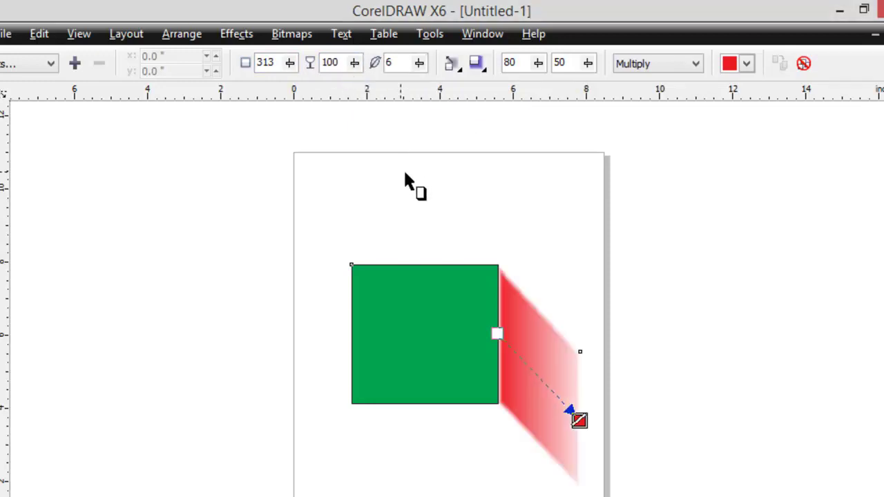
left_click_drag(587, 63, 552, 81)
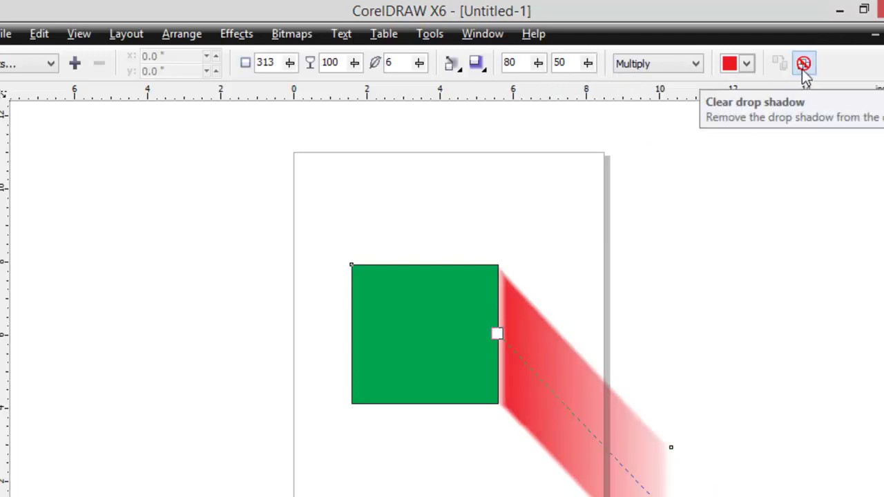
Step: Clear the drop shadow and delete the green rectangle from the page
left_click(802, 65)
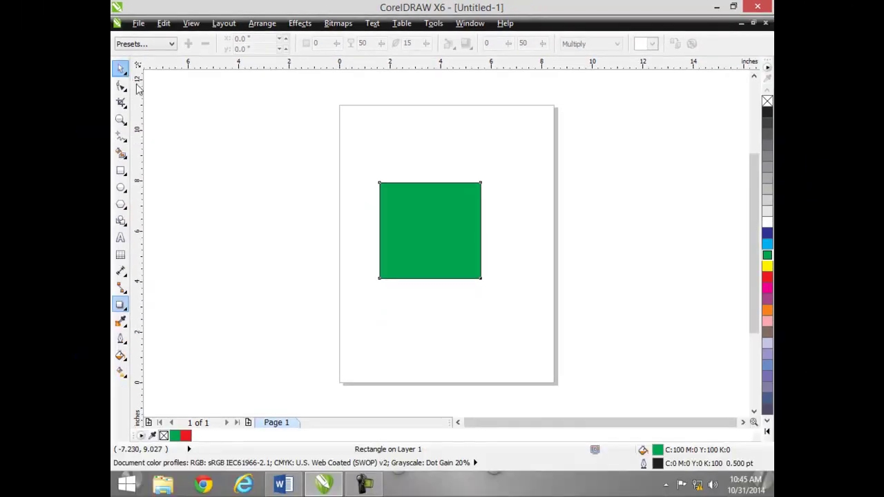
left_click(355, 348)
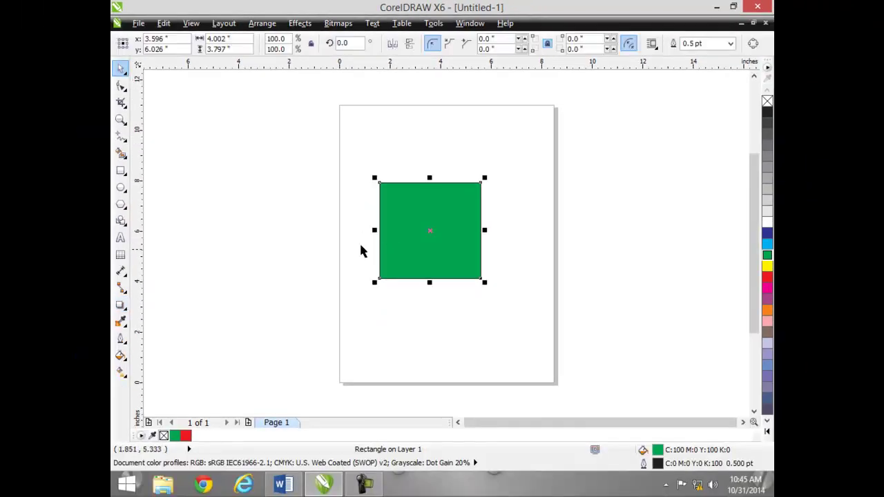
key("Delete")
Step: Draw a circle about 5.4 inches in diameter on the page, with a cyan fill and no outline
left_click(121, 187)
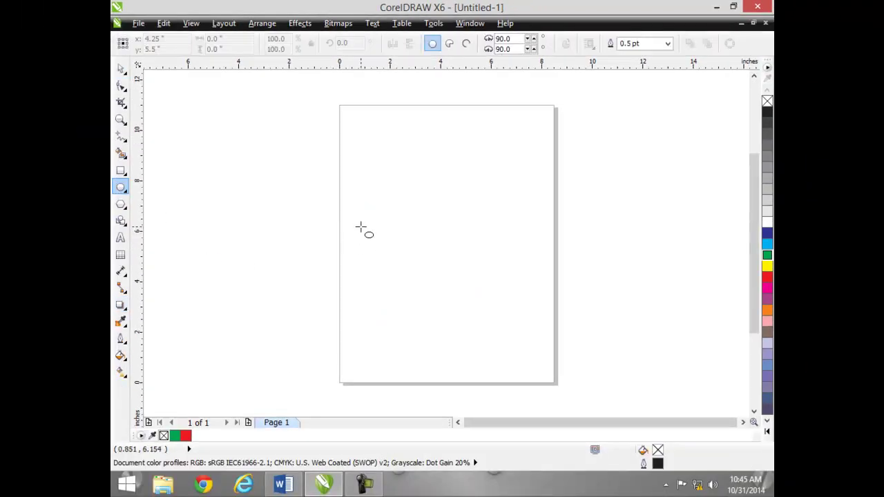
left_click_drag(368, 195, 522, 331)
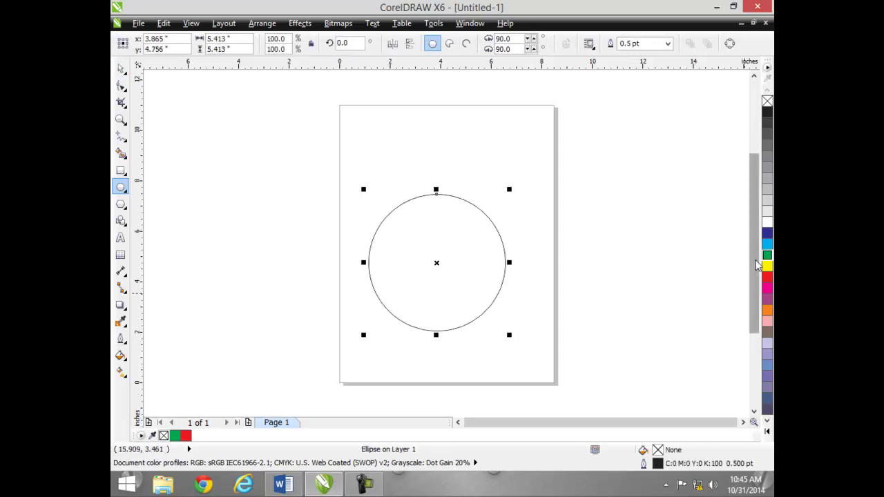
left_click(767, 245)
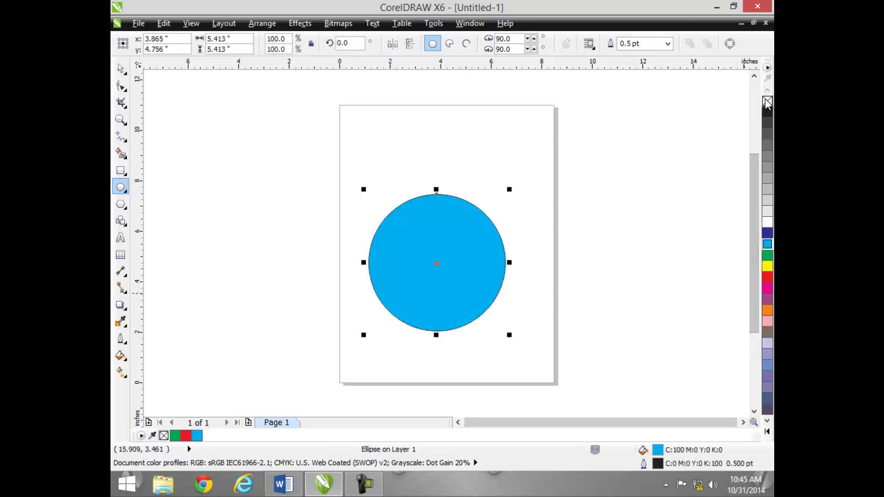
right_click(766, 102)
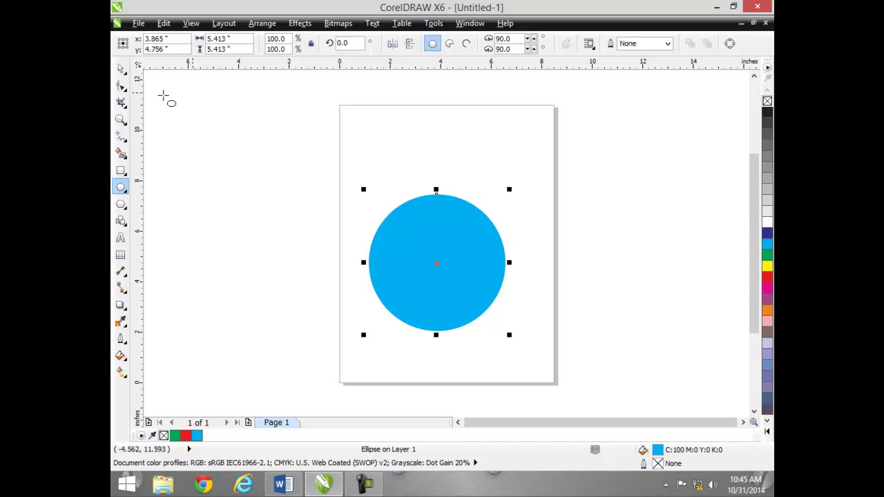
Step: Move the cyan circle up to about the middle of the page and deselect it
left_click(121, 68)
left_click_drag(442, 266, 451, 232)
left_click(239, 320)
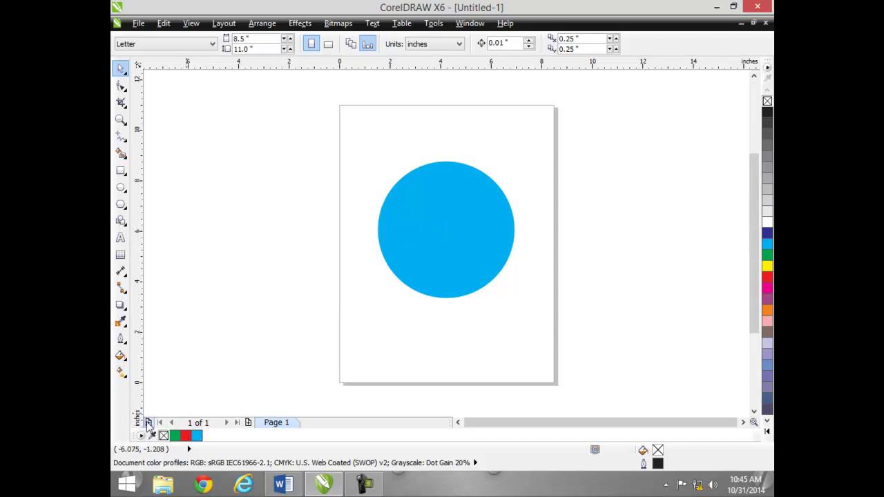
Step: Add a short drop shadow falling straight down from the bottom edge of the cyan circle
left_click(121, 304)
left_click(163, 346)
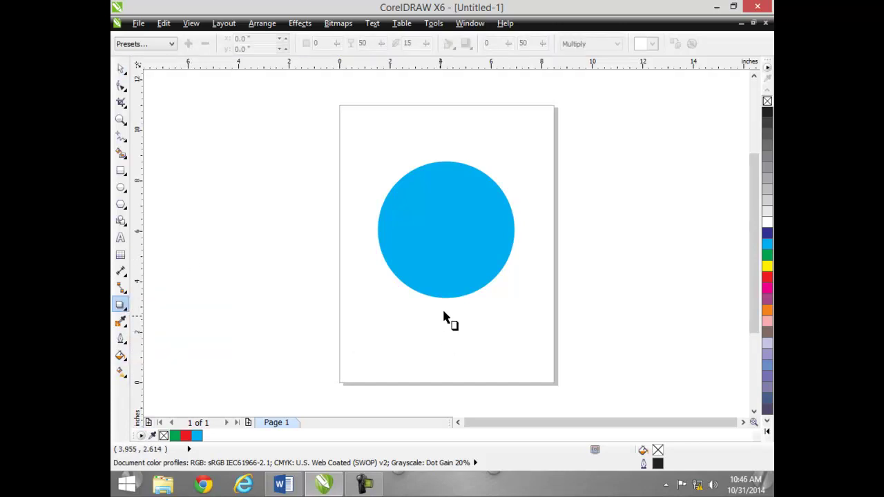
left_click_drag(446, 296, 445, 316)
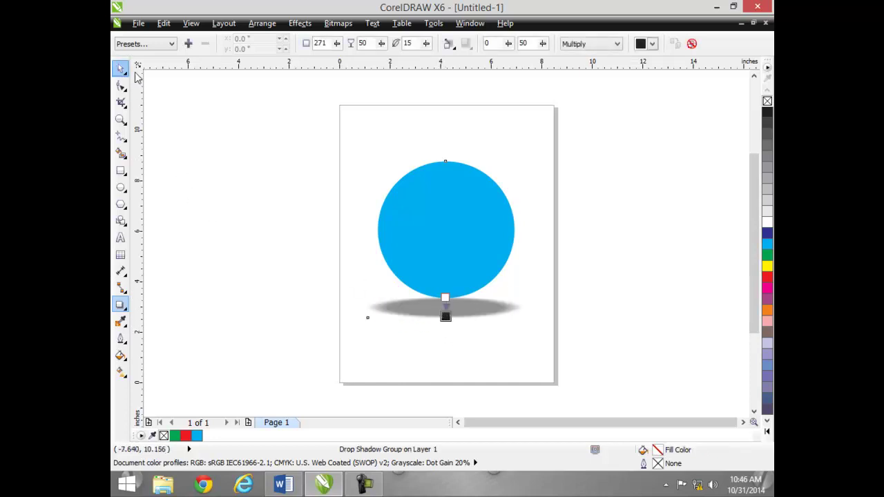
left_click(120, 69)
left_click(259, 251)
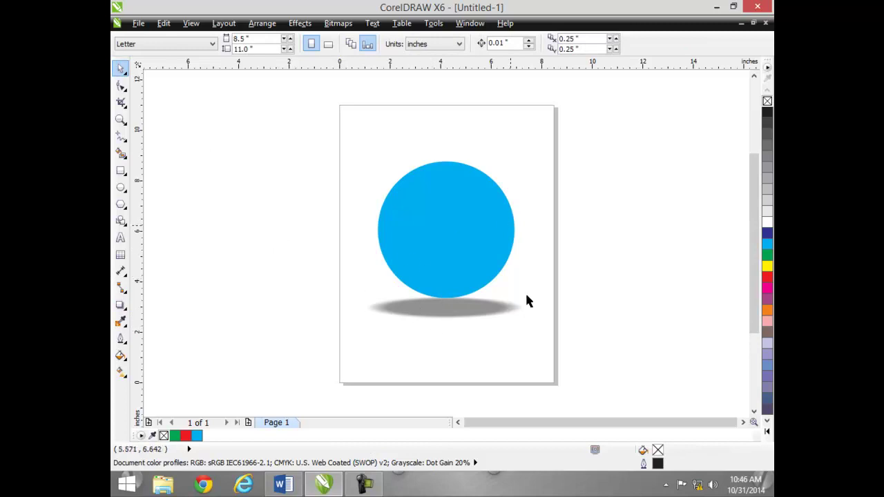
Step: Shorten the circle's drop shadow so that it forms a thinner ellipse directly beneath the circle
left_click(439, 316)
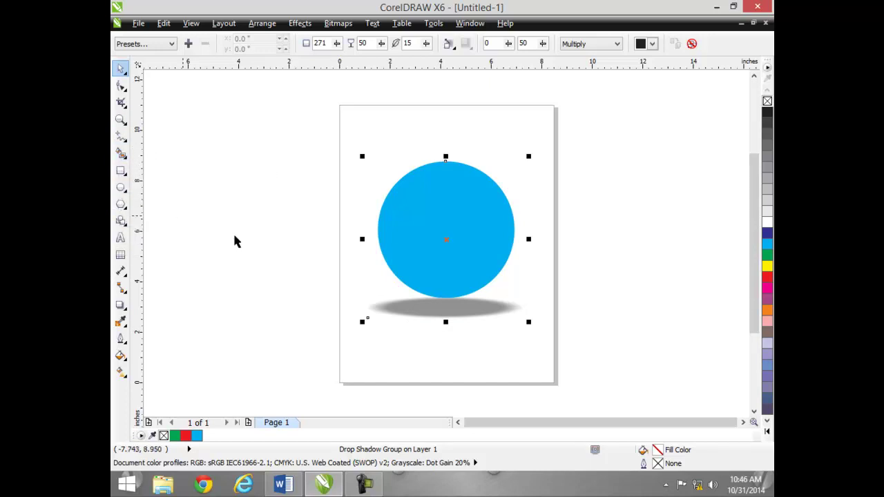
left_click(120, 304)
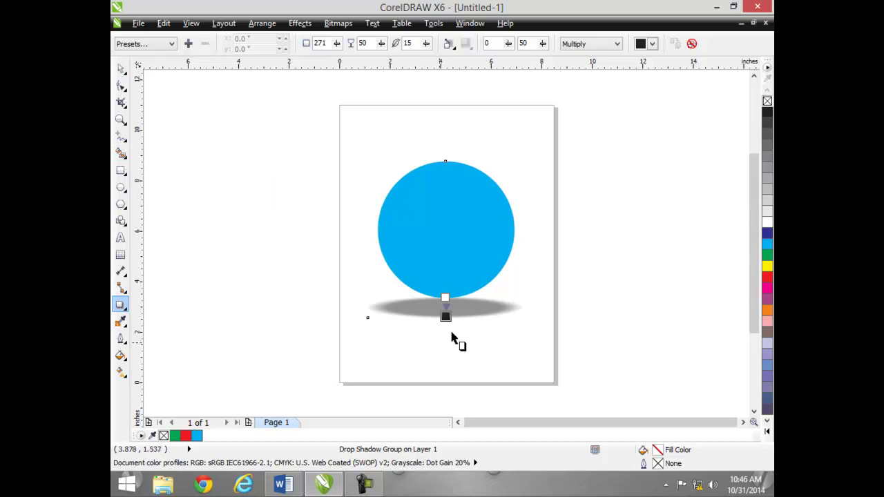
left_click_drag(446, 316, 445, 307)
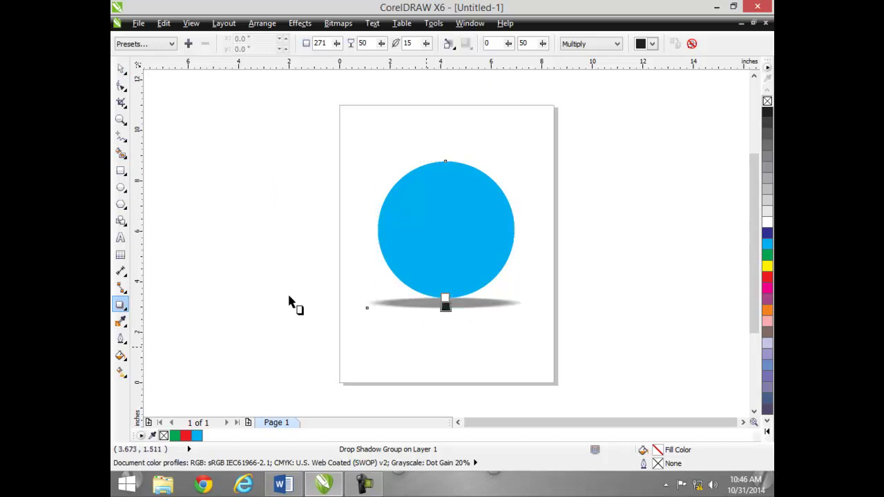
left_click(120, 67)
left_click(243, 199)
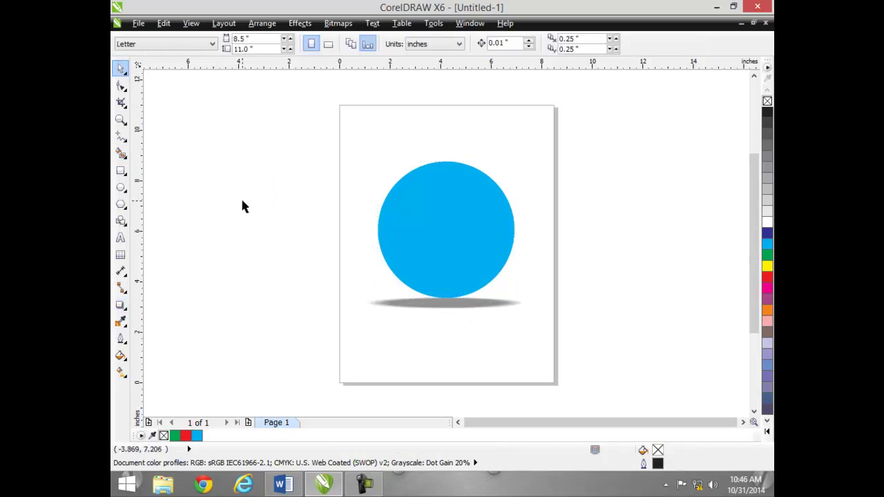
Step: Move the circle and its shadow slightly down the page and break the drop shadow group apart
mouse_move(452, 314)
left_mouse_down()
mouse_move(457, 347)
mouse_move(462, 304)
left_mouse_up()
left_click(290, 149)
left_click_drag(274, 147, 589, 377)
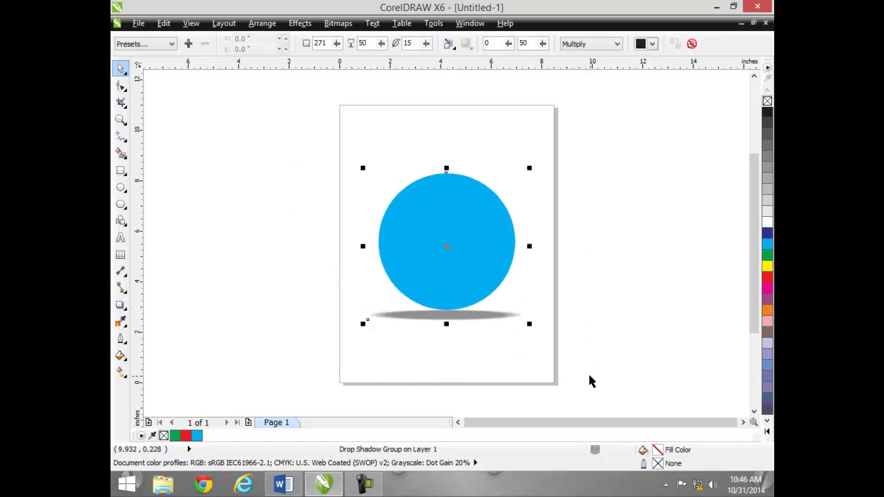
left_click(264, 25)
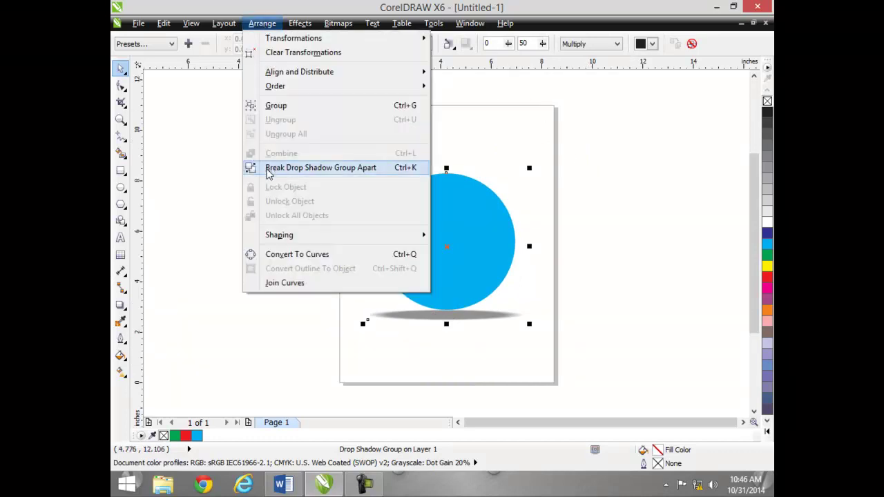
left_click(350, 168)
Step: Try moving the separated shadow down away from the circle, and undo the move
left_click_drag(395, 315, 398, 339)
left_click(434, 286)
key("ctrl+z")
Step: Try resizing the separated shadow, and delete the circle and its shadow from the page
left_click_drag(530, 315, 445, 330)
left_click(475, 344)
left_click(460, 347)
key("Delete")
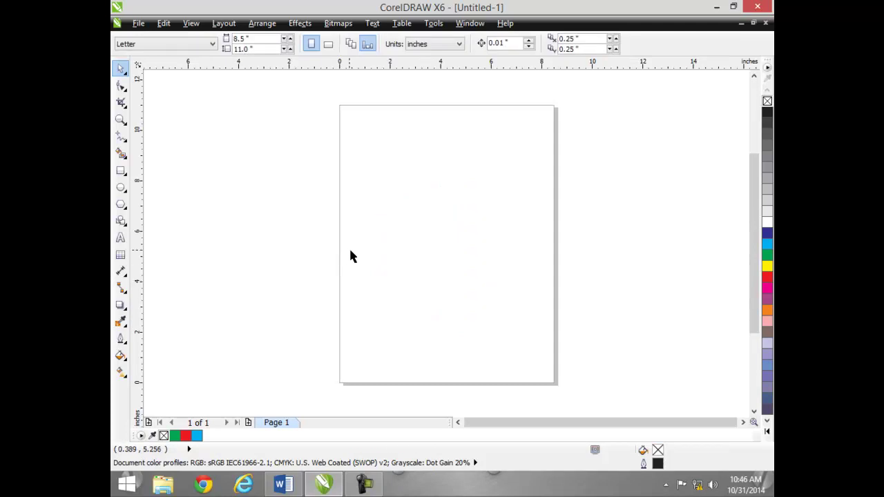
Step: Draw a square about 4.13 inches wide on the page, with a 20% black fill and no outline
left_click(121, 171)
left_click_drag(389, 210, 441, 314)
left_click(766, 243)
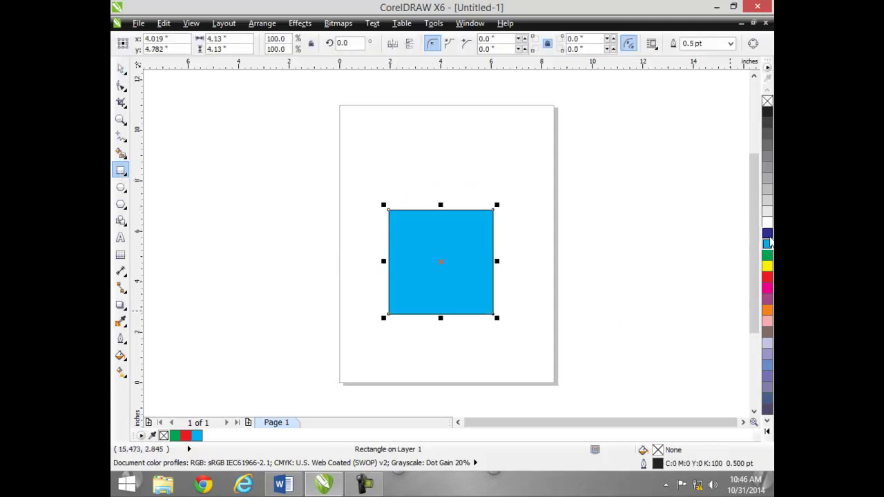
left_click(767, 188)
left_click(768, 200)
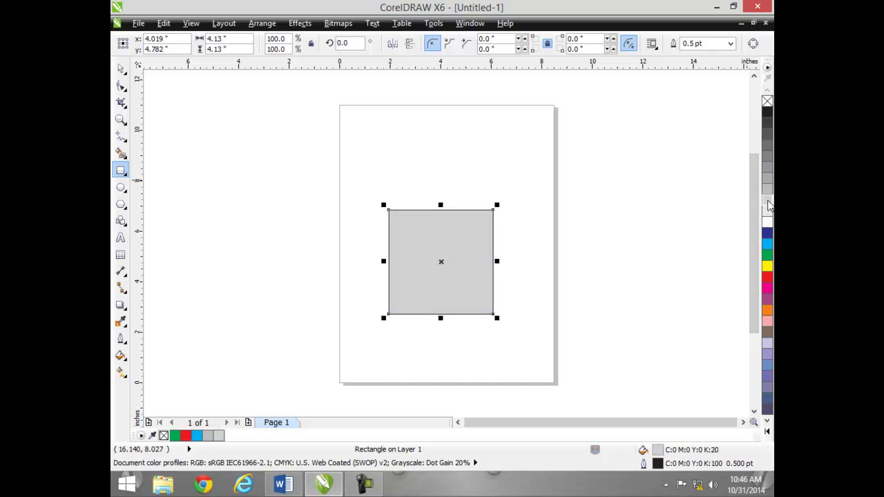
right_click(767, 114)
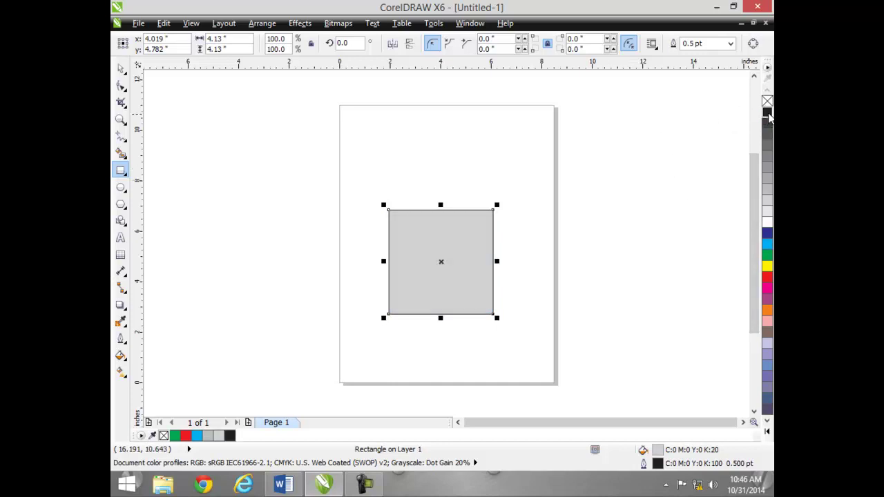
right_click(767, 101)
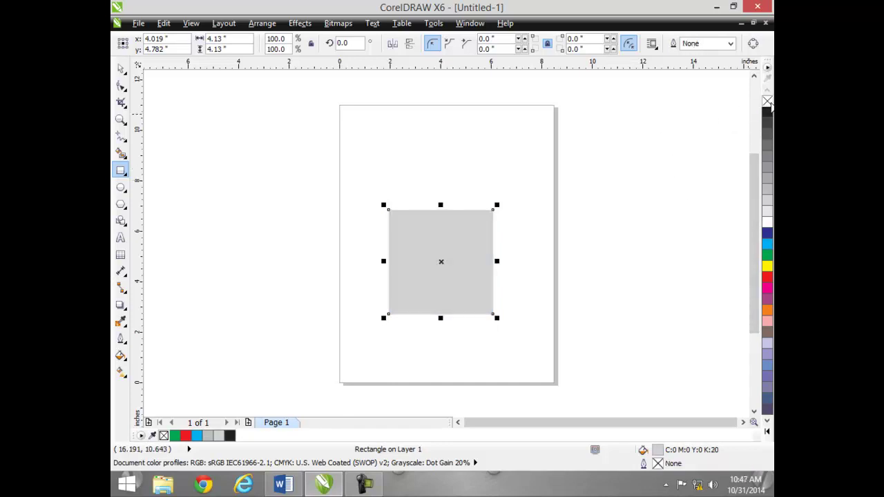
Step: Round all the corners of the grey square with the Shape tool and move it higher on the page
left_click(126, 87)
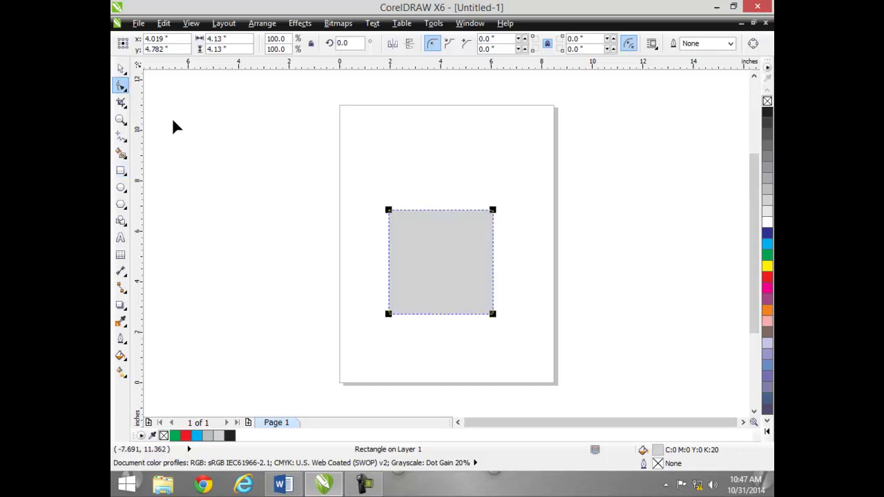
left_click_drag(391, 212, 391, 223)
key("space")
left_click(216, 166)
left_click_drag(442, 283, 442, 240)
left_click(403, 317)
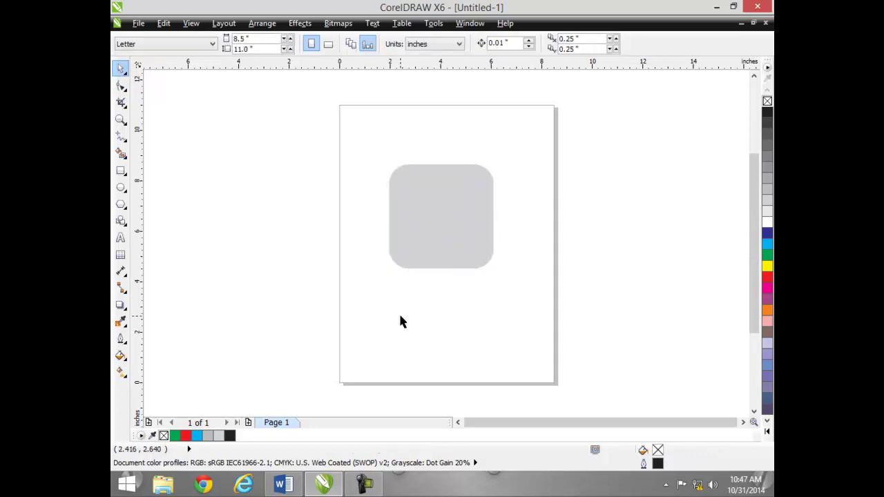
Step: Add a short drop shadow falling straight down at 270 degrees from the rounded square's bottom edge
left_click(125, 308)
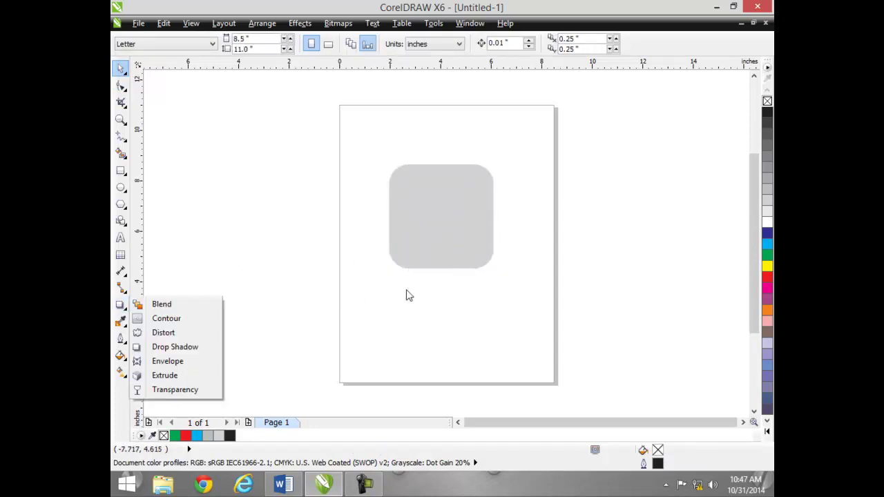
left_click(210, 347)
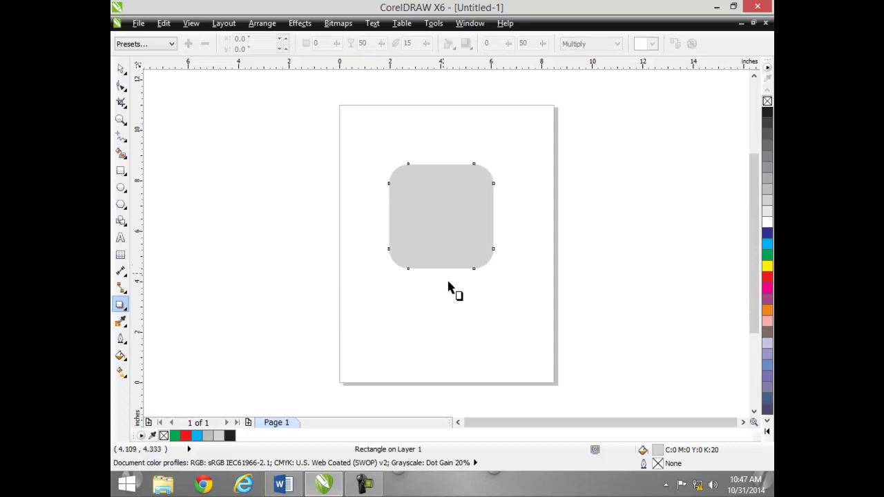
left_click_drag(443, 268, 443, 279)
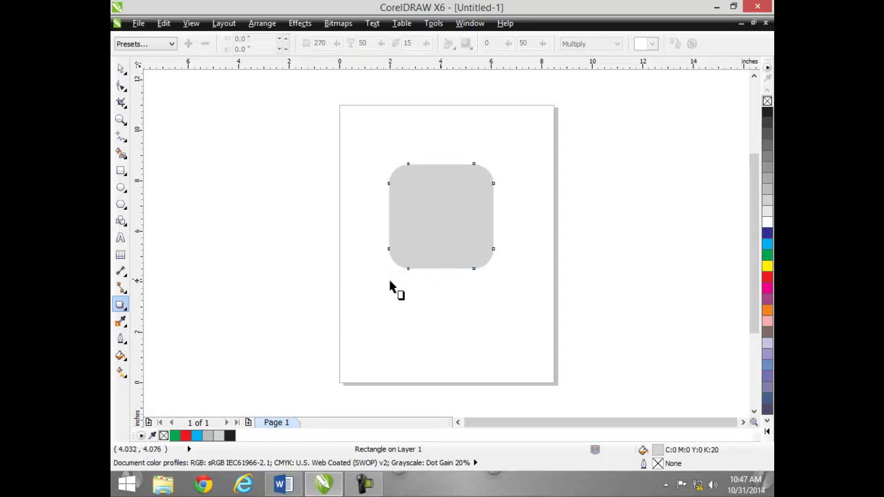
left_click(121, 68)
left_click(204, 147)
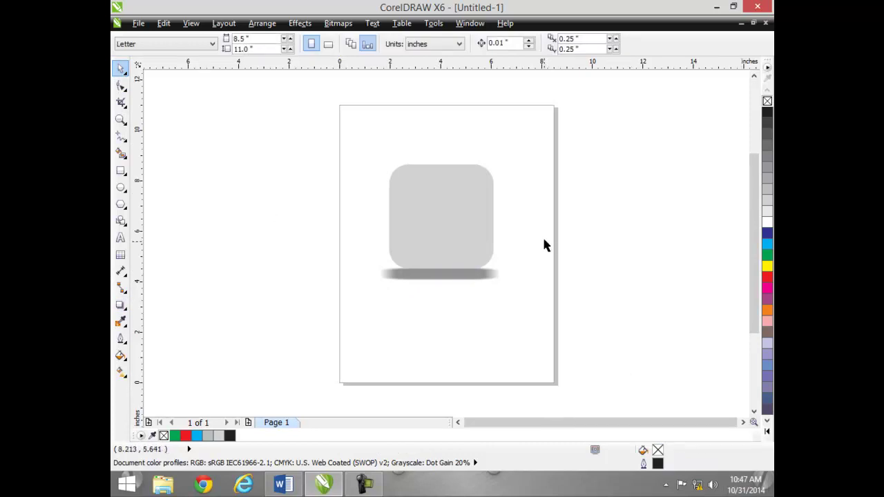
Step: Break the rounded square's drop shadow group apart into separate objects
left_click_drag(326, 169, 563, 362)
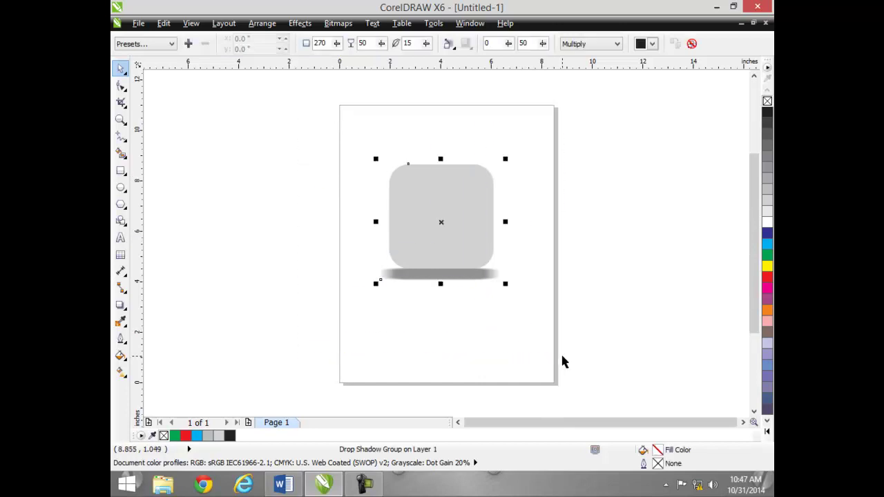
key("ctrl+k")
left_click(569, 246)
Step: Try moving the separated shadow down, undo the move, and narrow the shadow from both sides to about 3.2 inches wide
left_click(470, 275)
left_click_drag(475, 282, 475, 304)
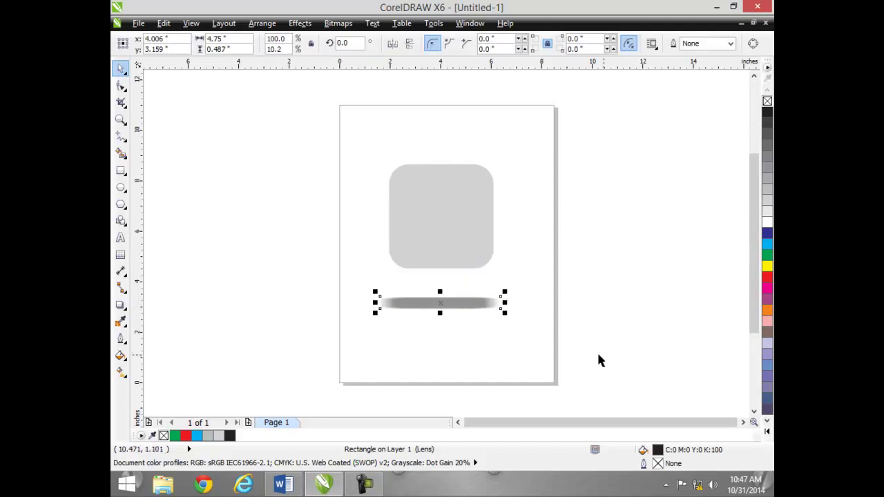
key("ctrl+z")
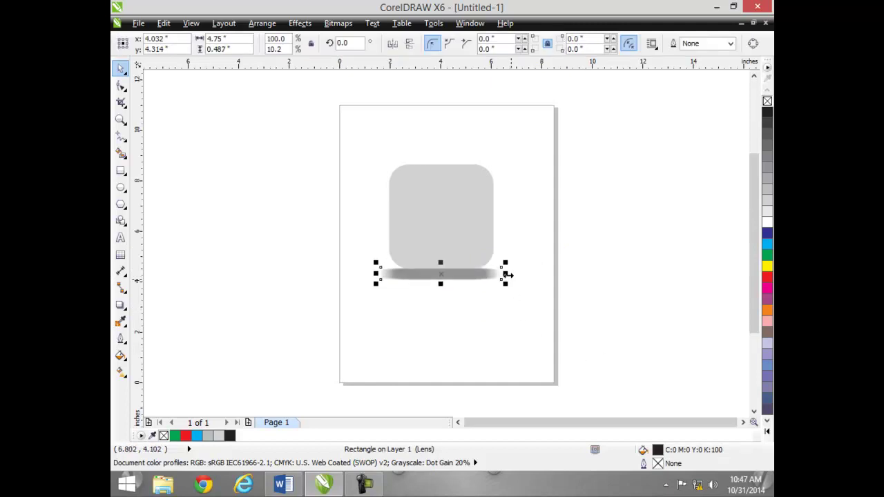
left_click_drag(505, 274, 485, 274)
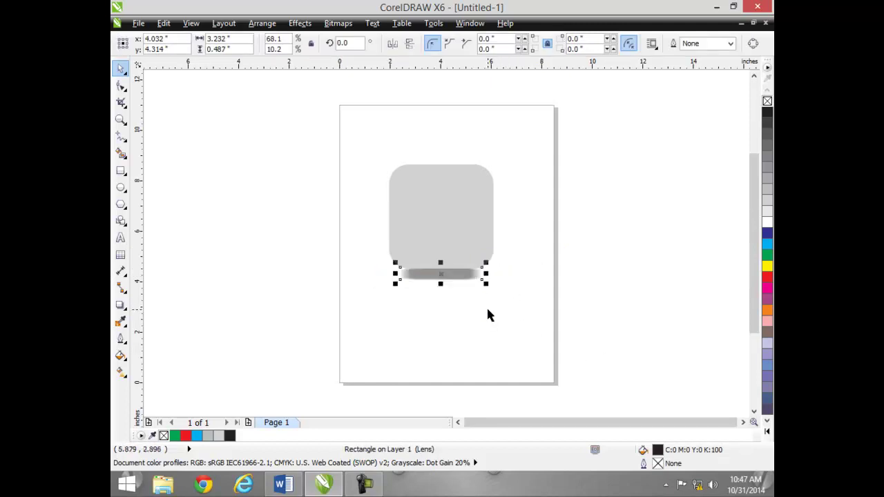
Step: Move the separated shadow up until only a thin strip shows beneath the rounded square
key("Up")
key("Up")
key("Up")
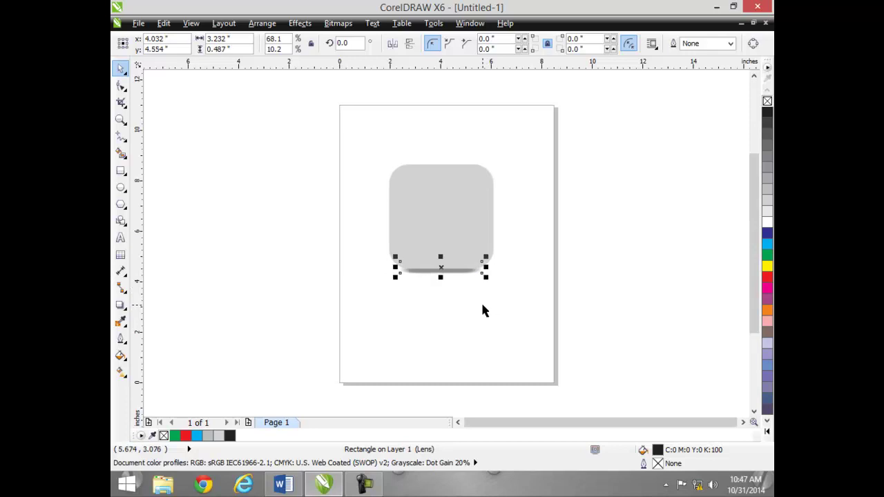
left_click(478, 304)
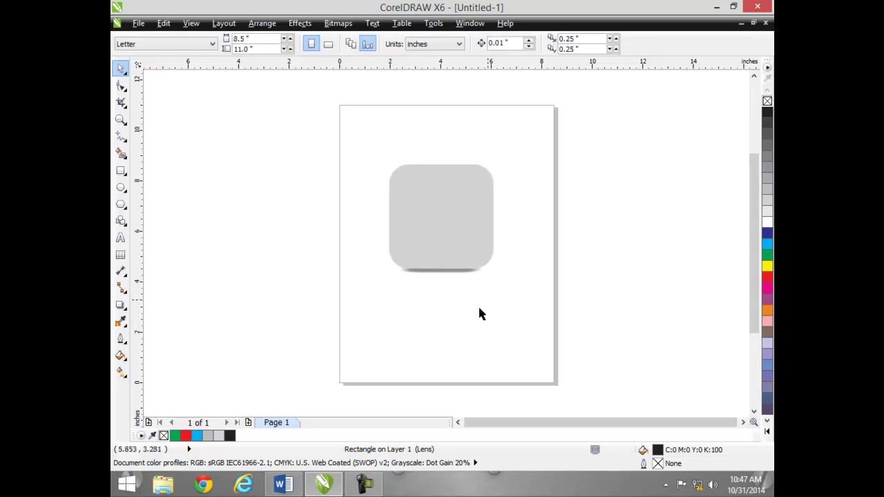
Step: Nudge the rounded square 0.01 inch left relative to its shadow and deselect it
left_click(465, 258)
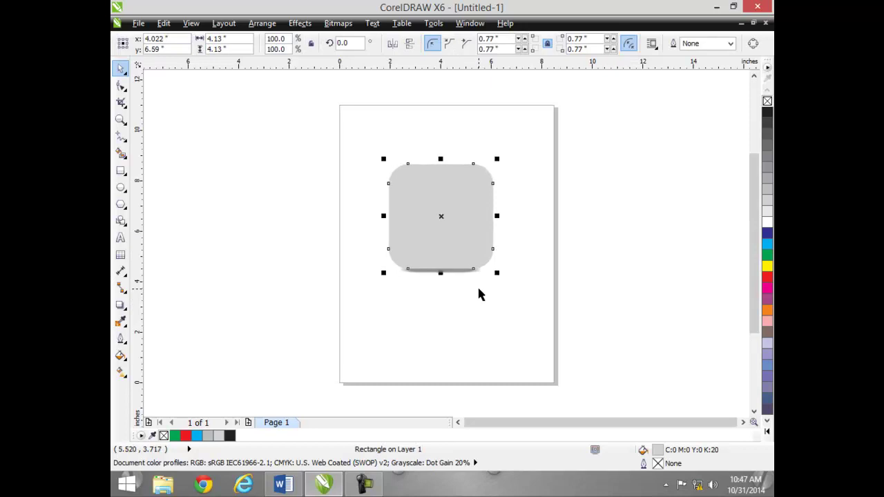
key("Escape")
left_click(452, 261)
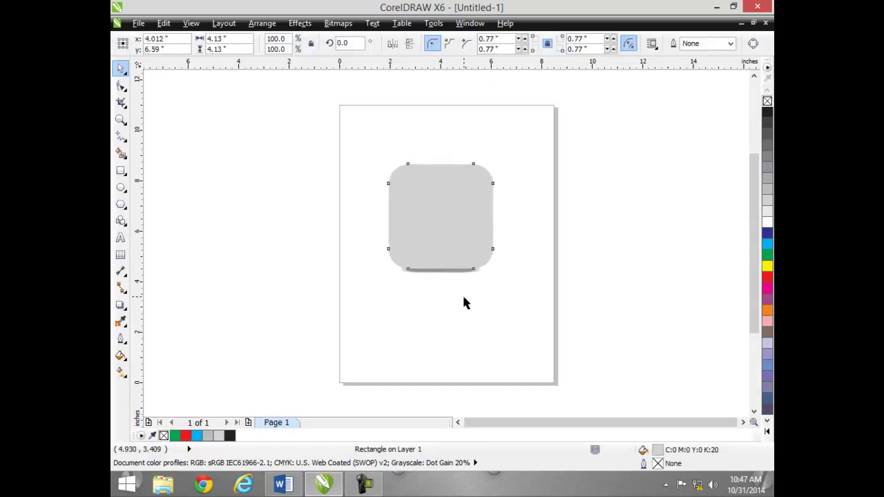
left_click(462, 294)
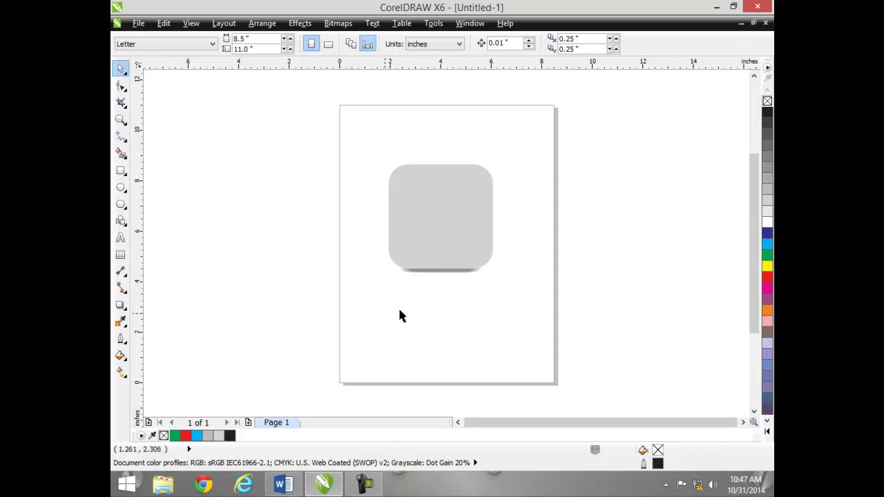
Step: Delete the rounded square and its shadow to clear the page
left_click(414, 235)
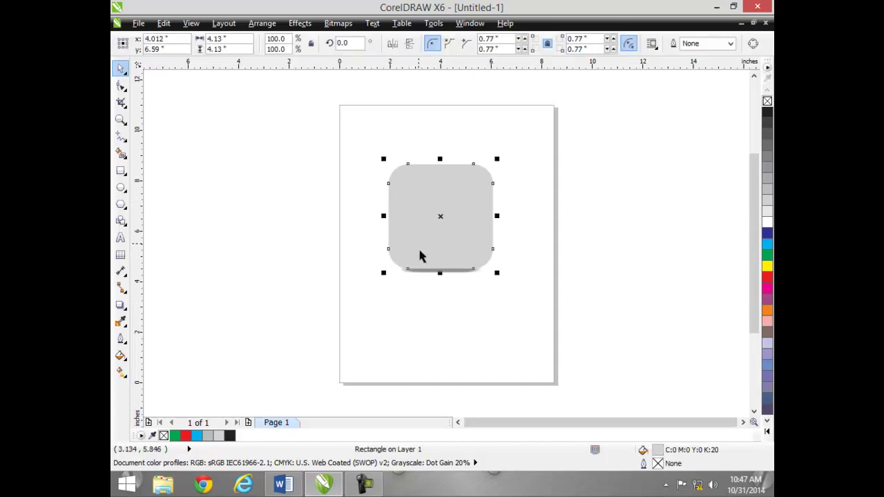
key("Delete")
key("ctrl+z")
key("Delete")
Step: Draw a rectangle about 5.2 by 3.8 inches in the middle of the page
left_click(121, 306)
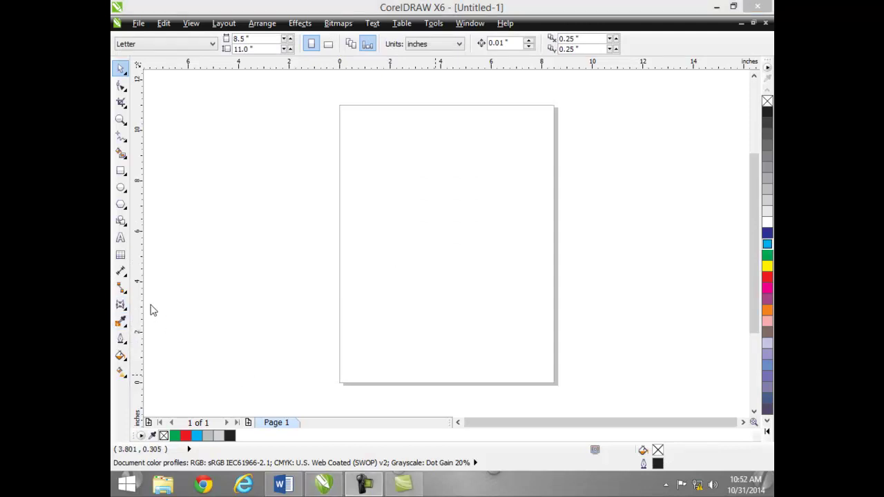
left_click(122, 172)
left_click_drag(389, 201, 521, 296)
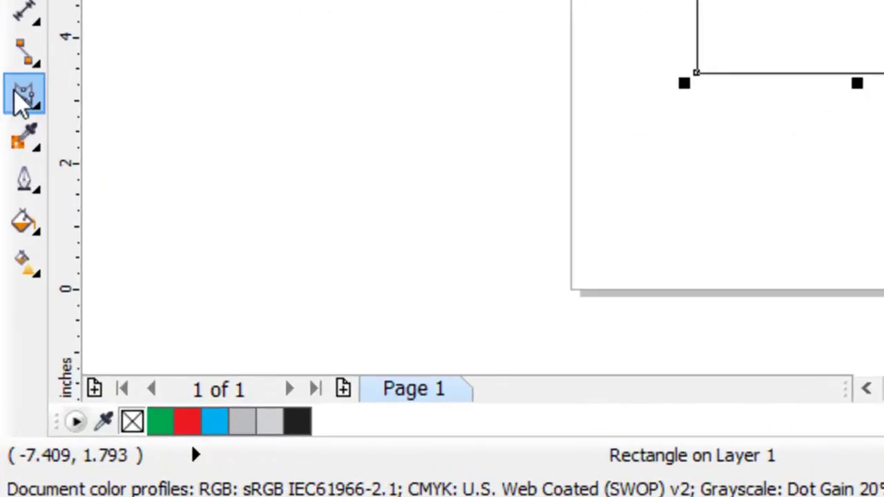
Step: Apply the Envelope tool to the rectangle, pulling its upper-left node inward and bending the curve handles along the upper edge
left_click(120, 305)
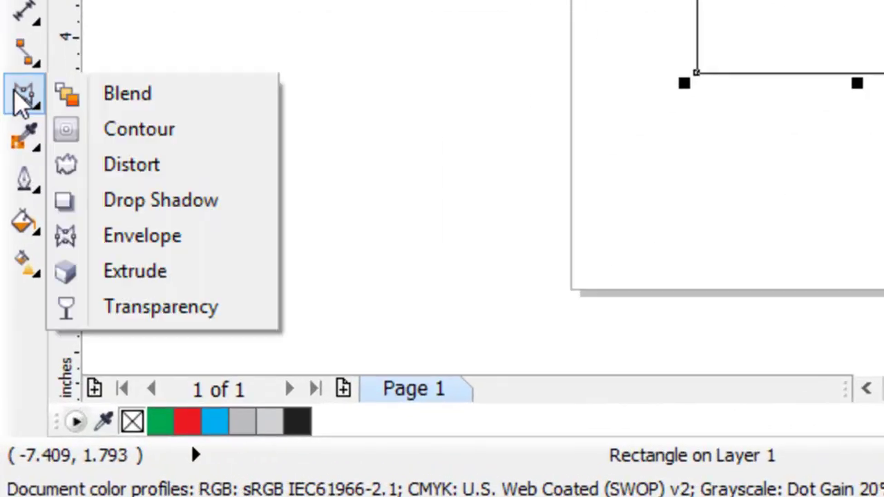
left_click(141, 238)
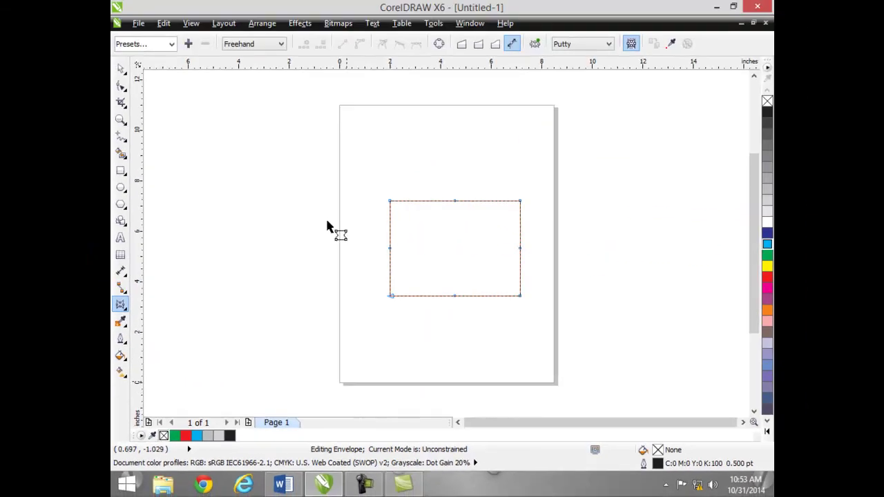
left_click_drag(390, 203, 421, 257)
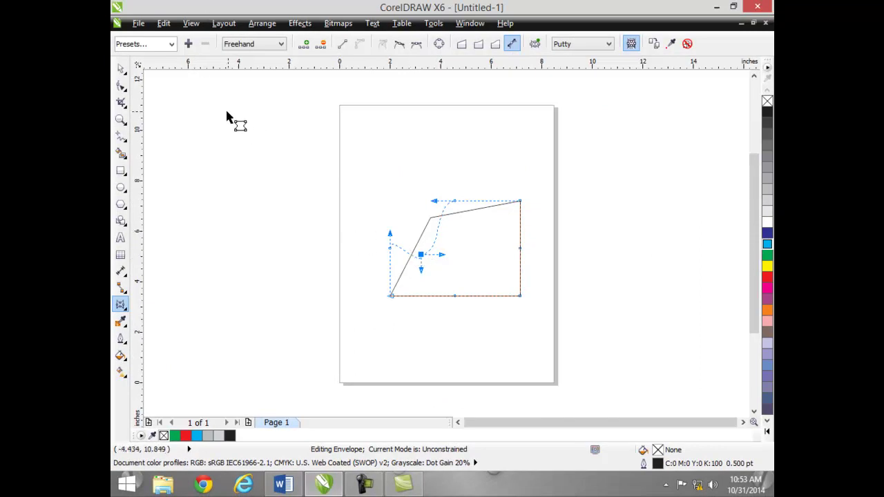
left_click_drag(422, 274, 468, 276)
left_click_drag(433, 202, 335, 183)
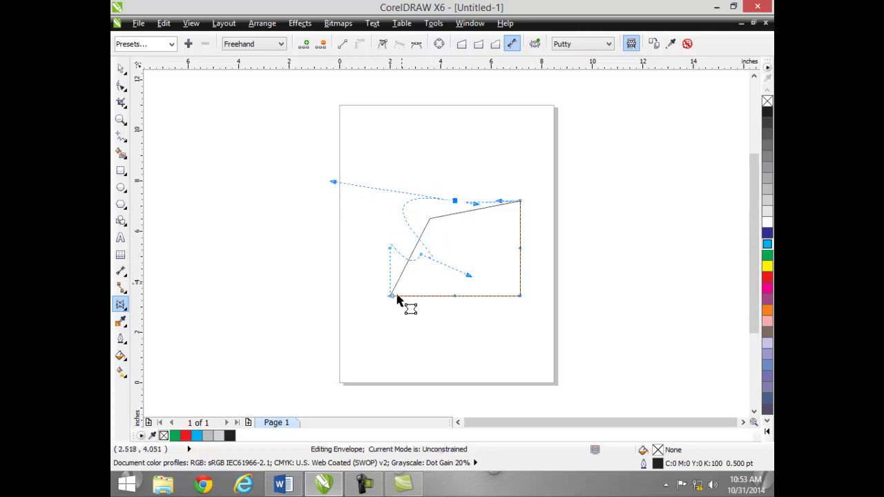
Step: Pull the envelope's two lower corners outward, bend the lower edge's middle handle, and deselect the shape
left_click_drag(391, 295, 327, 333)
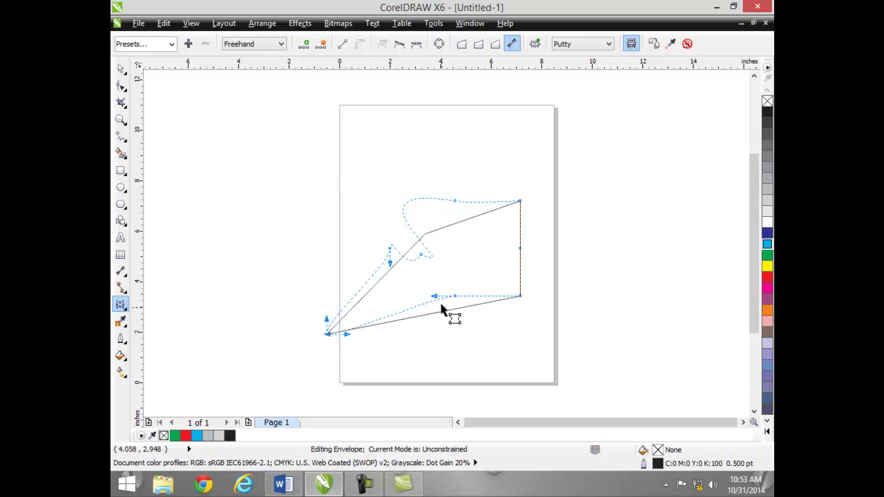
left_click_drag(520, 296, 550, 342)
left_click_drag(476, 296, 415, 342)
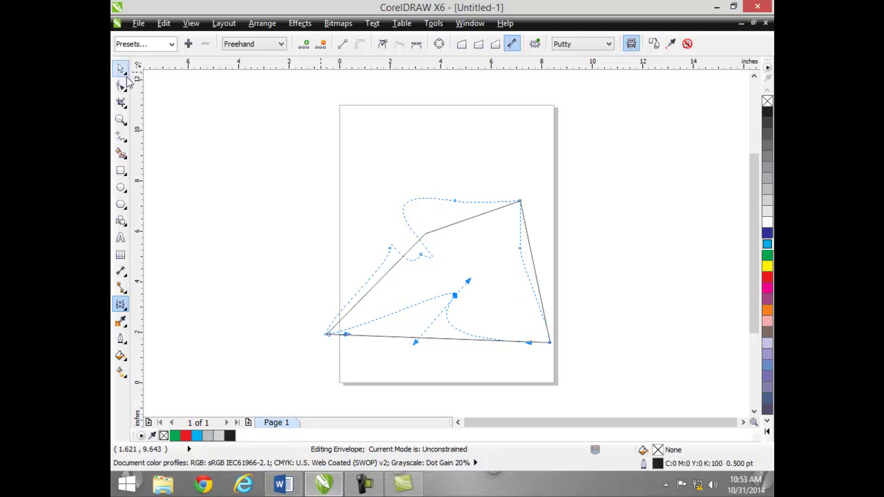
left_click(121, 69)
left_click(252, 145)
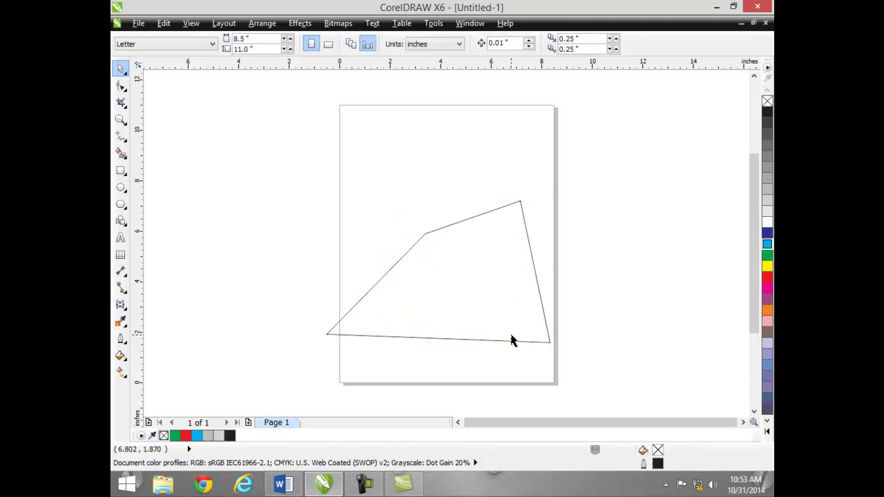
Step: Move the enveloped shape higher on the page and fill it yellow with no outline
left_click_drag(485, 270, 458, 210)
left_click(406, 310)
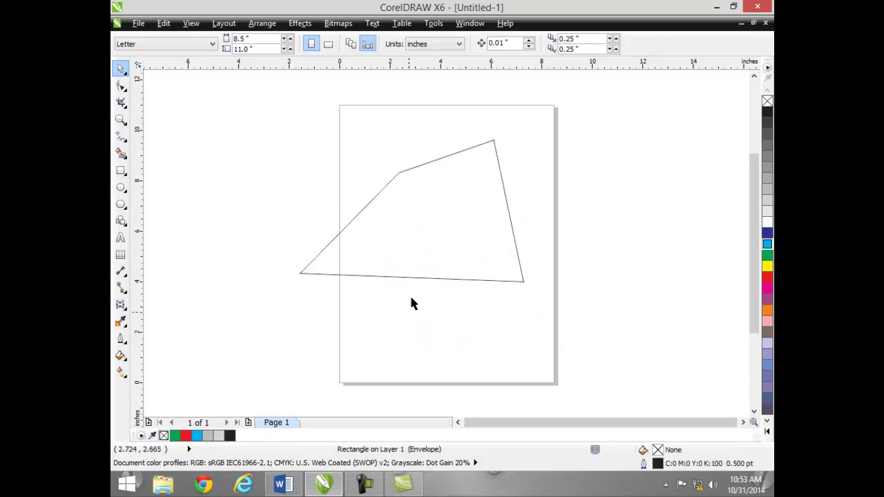
left_click(447, 225)
left_click(766, 267)
left_click(720, 192)
left_click(512, 221)
right_click(767, 101)
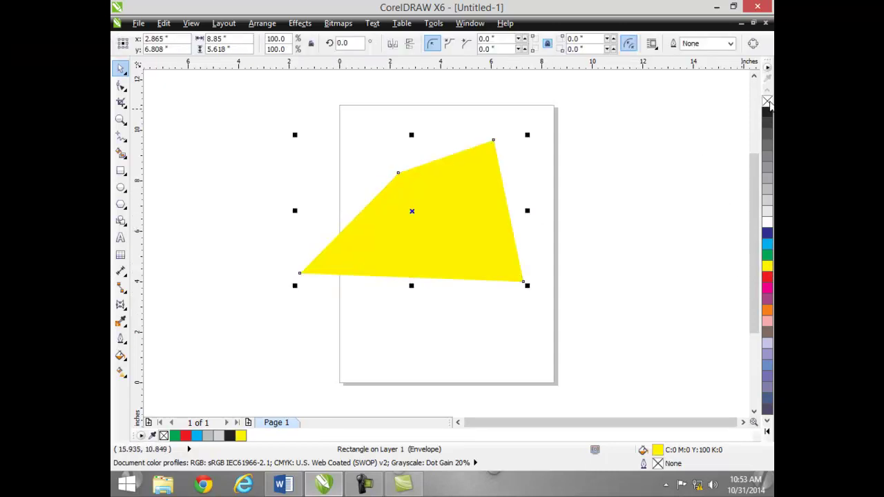
Step: Move the yellow shape back to the page centre and give it a black hairline outline
left_click(664, 176)
left_click_drag(492, 236, 516, 252)
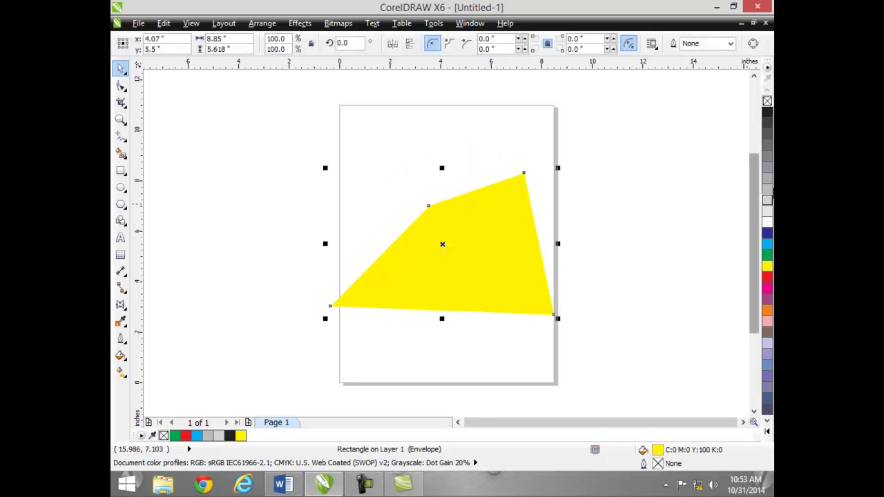
right_click(765, 113)
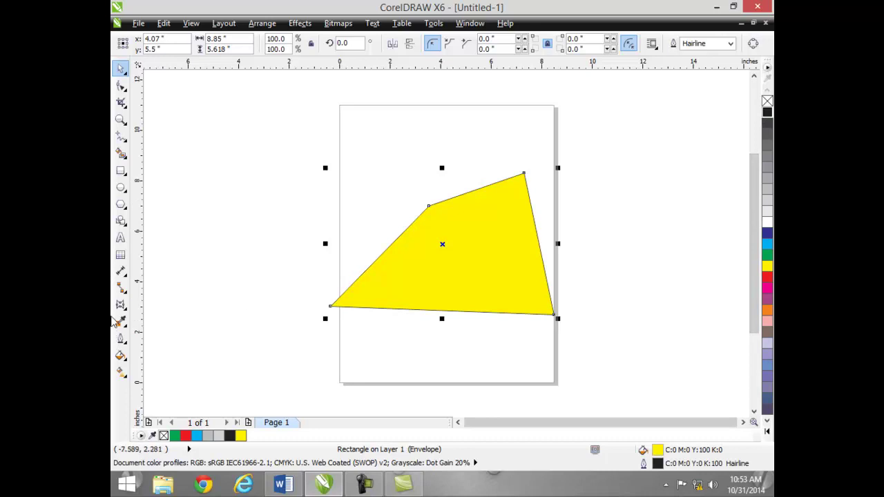
Step: Reopen the yellow shape's envelope and move its upper-right corner node outward and back in Single Arc mode
left_click(120, 305)
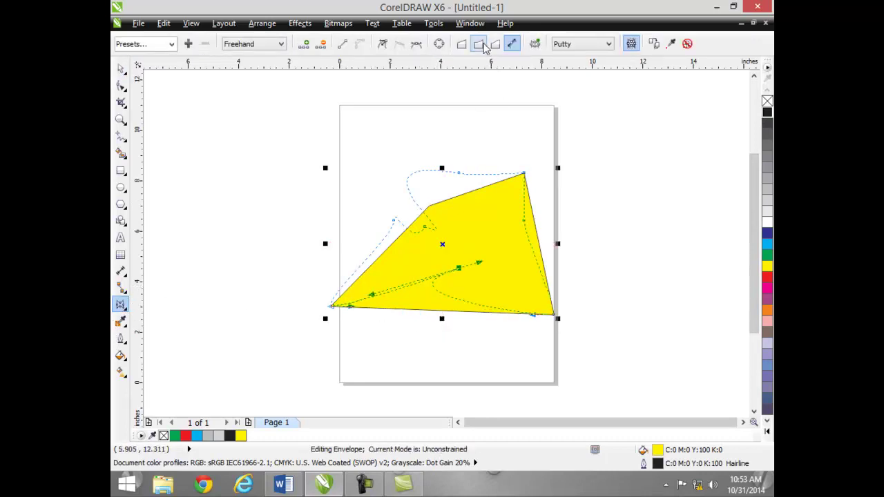
left_click(477, 43)
left_click_drag(524, 175, 609, 211)
left_click_drag(629, 174, 549, 217)
Step: Change the envelope mode to Straight Line and back to Unconstrained, and pull the upper-right corner node inward toward the shape's centre
left_click(461, 44)
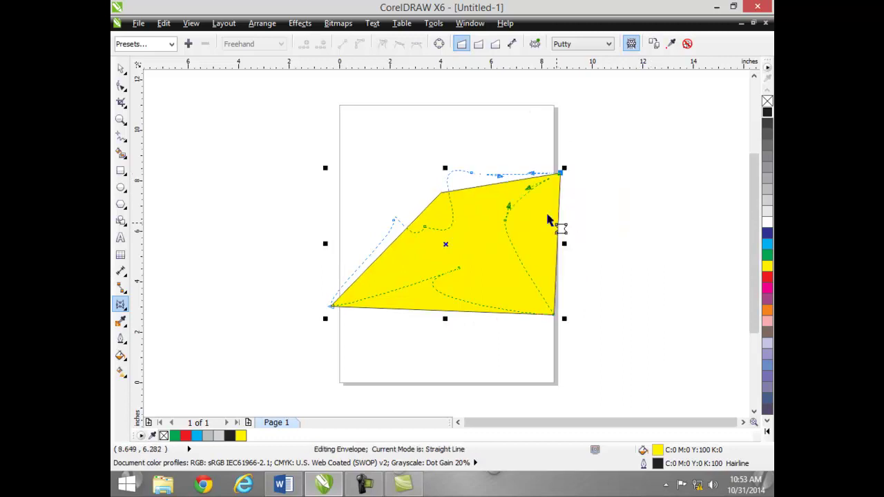
left_click(511, 44)
left_click_drag(561, 174, 462, 223)
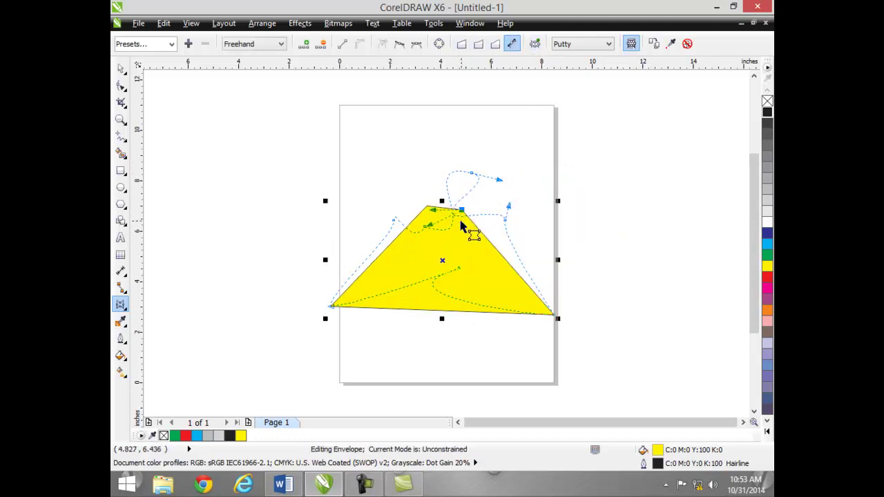
Step: Convert the selected upper envelope node to a smooth node and stretch both lower corners far outward
left_click_drag(391, 221, 393, 220)
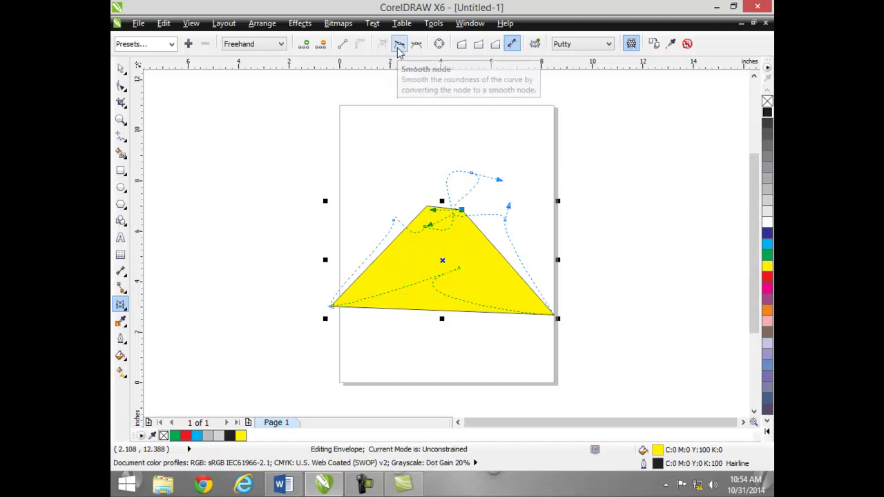
left_click(398, 47)
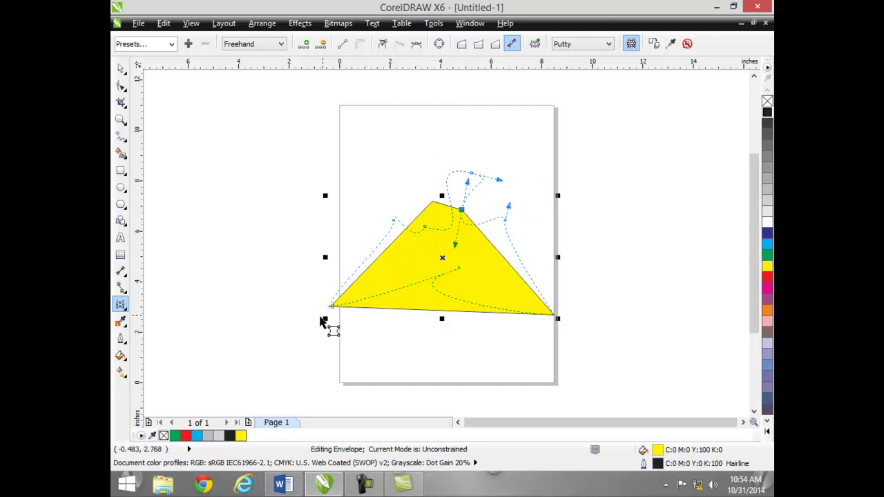
left_click_drag(331, 312, 260, 262)
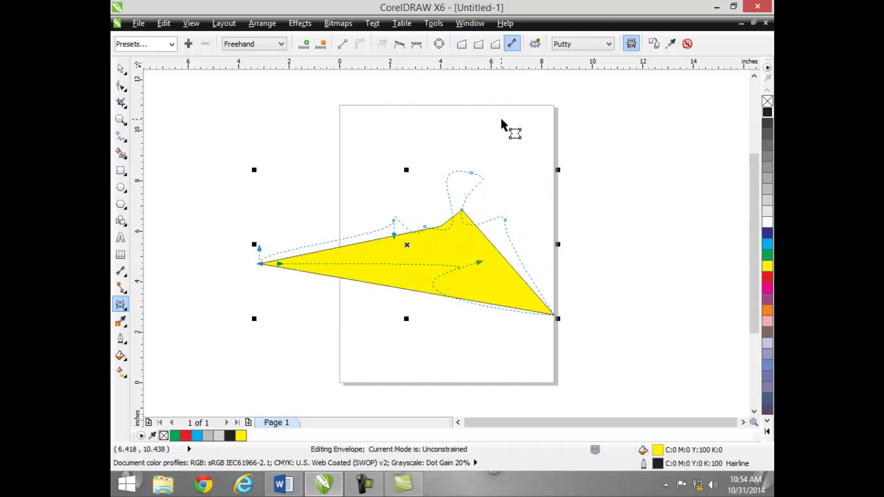
key("space")
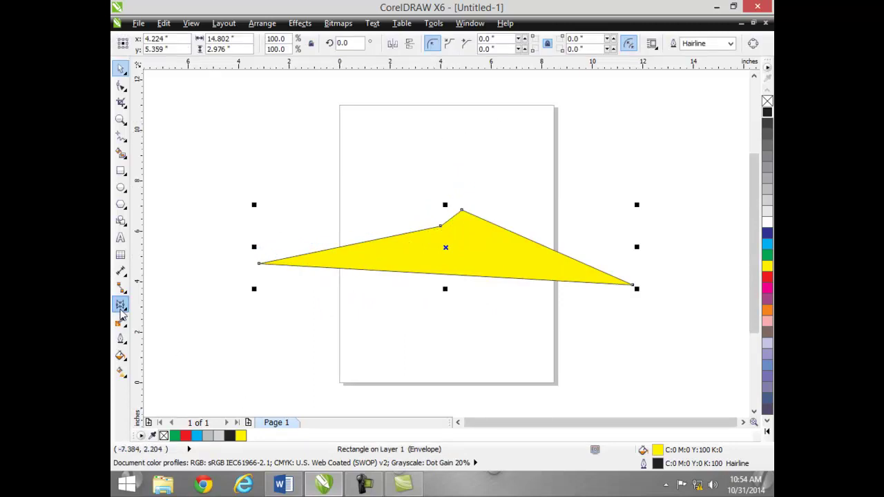
Step: Set the envelope's node selection mode to Rectangular and drag the left-side nodes farther outward
left_click(121, 305)
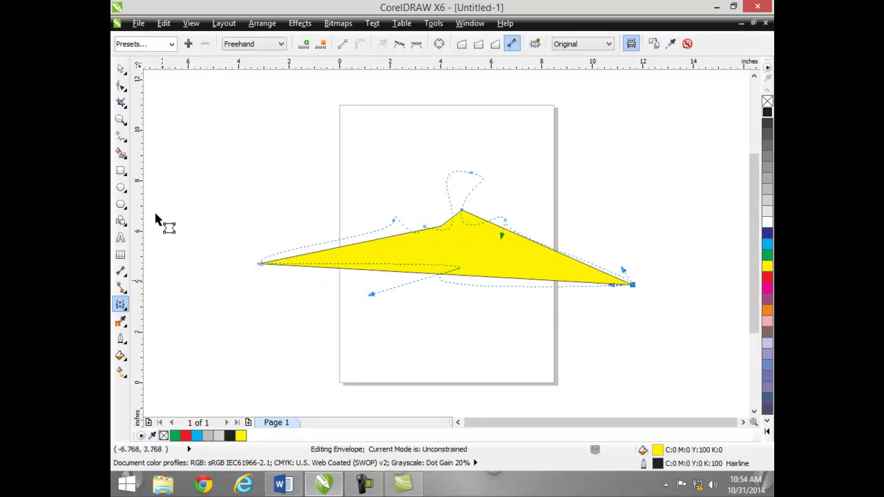
left_click(250, 44)
left_click(243, 56)
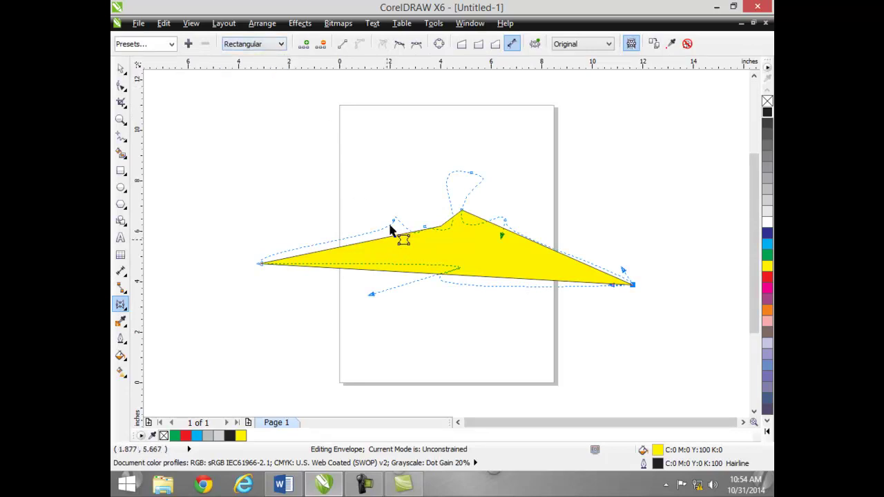
left_click_drag(389, 222, 230, 151)
left_click_drag(268, 262, 209, 281)
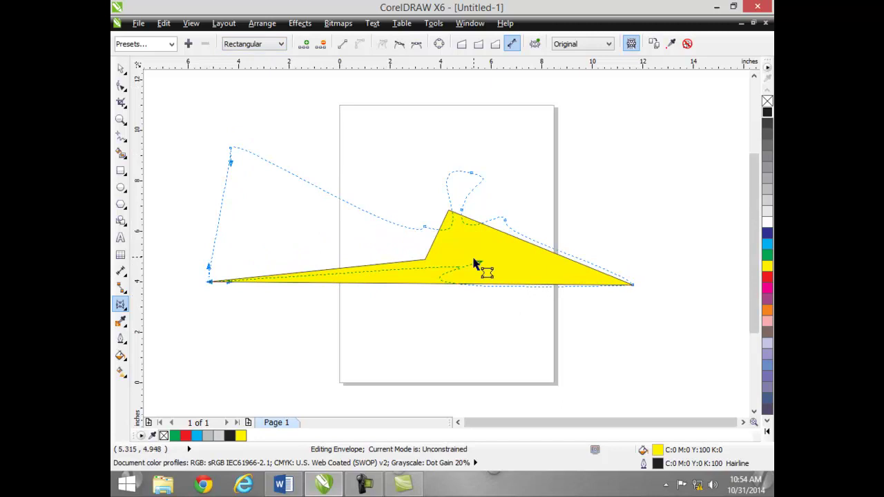
Step: Drag the envelope's lower middle node and its curve handle down below the yellow shape
left_click_drag(475, 264, 437, 336)
left_click_drag(458, 269, 489, 331)
left_click(563, 296)
Step: Raise the envelope's lower-right corner node, with Keep Lines turned off, and swing its curve handles outward
left_click_drag(631, 284, 610, 339)
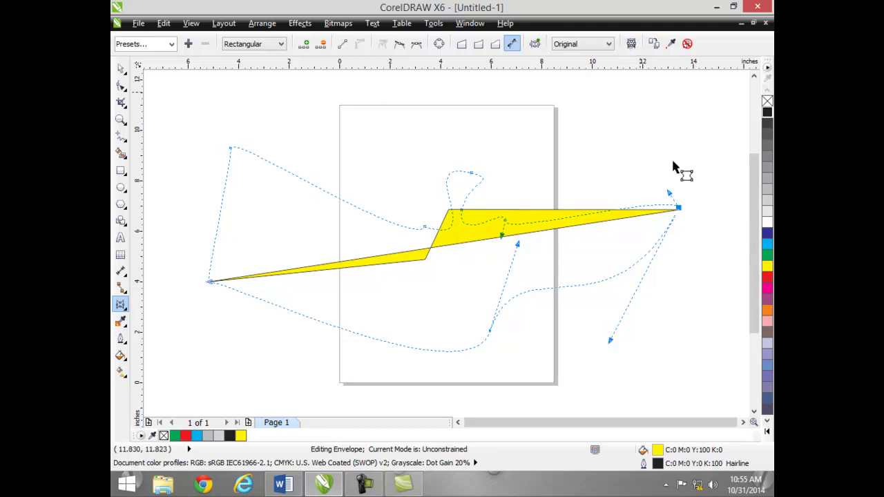
left_click_drag(671, 196, 663, 111)
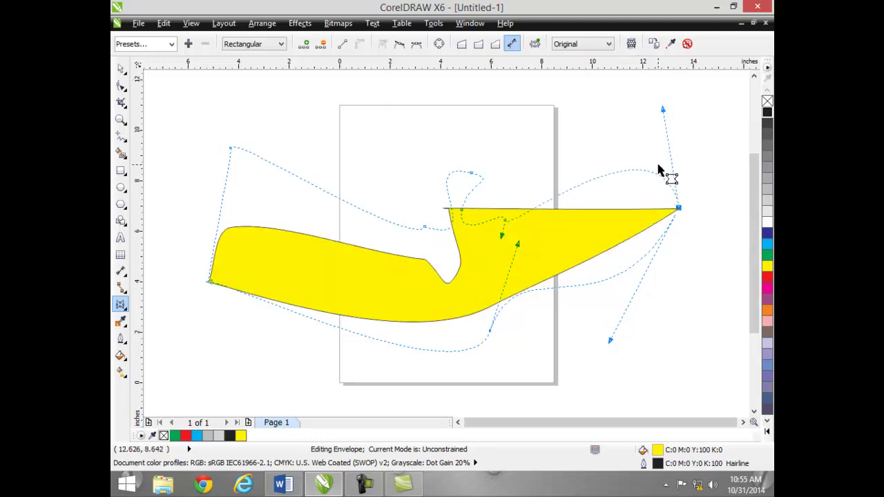
left_click_drag(661, 113, 566, 69)
Step: Clear the envelope from the yellow shape and reactivate the Envelope tool
left_click(687, 43)
left_click(687, 44)
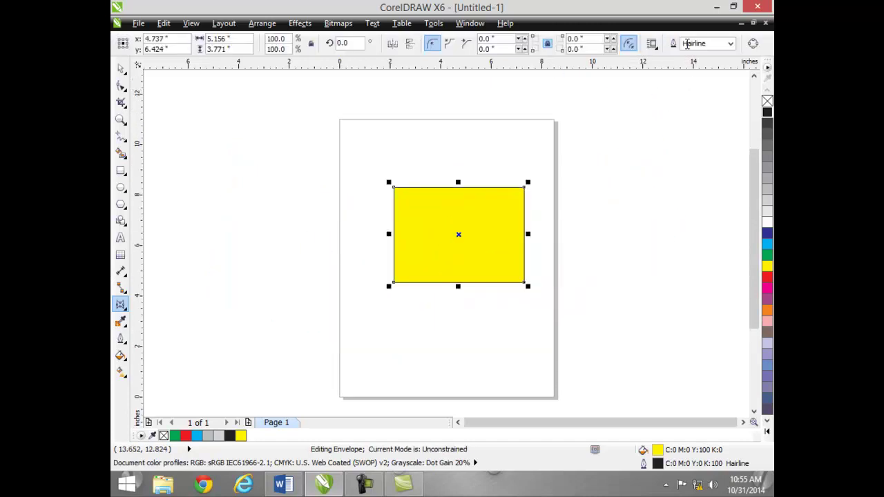
left_click(124, 311)
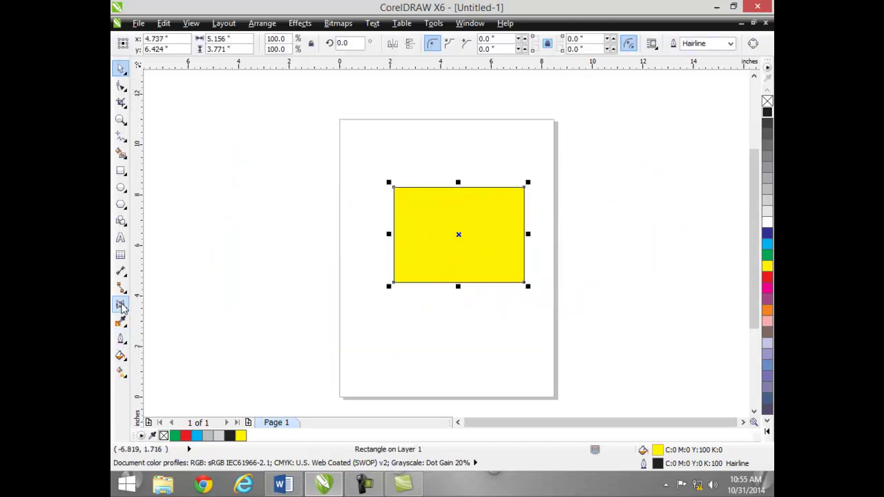